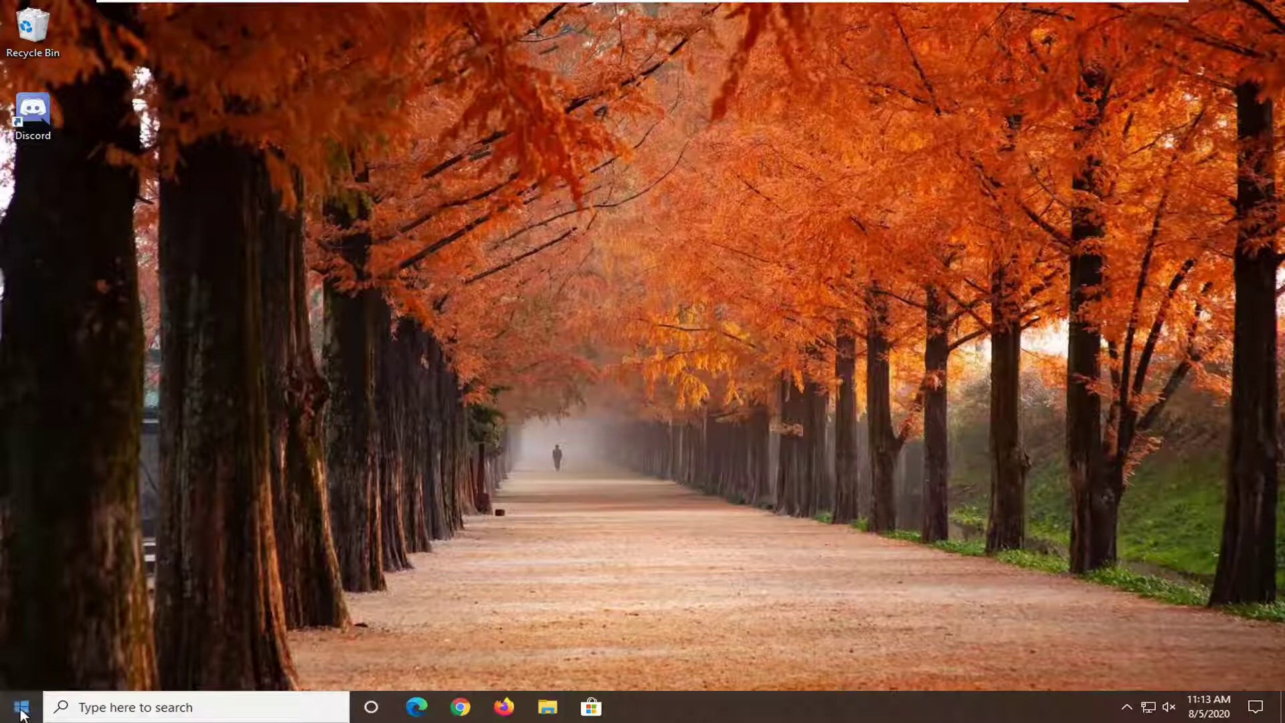
Open Control Panel and go to Programs and Features
left_click(22, 715)
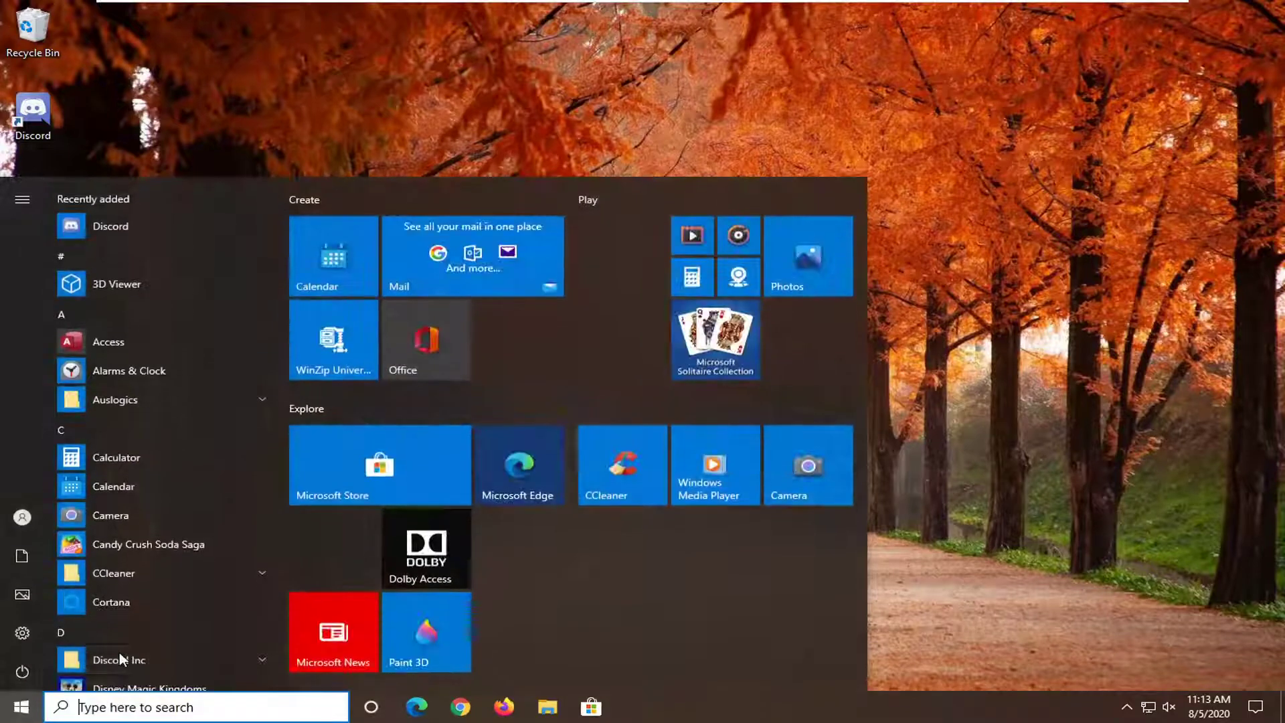
type("control panel")
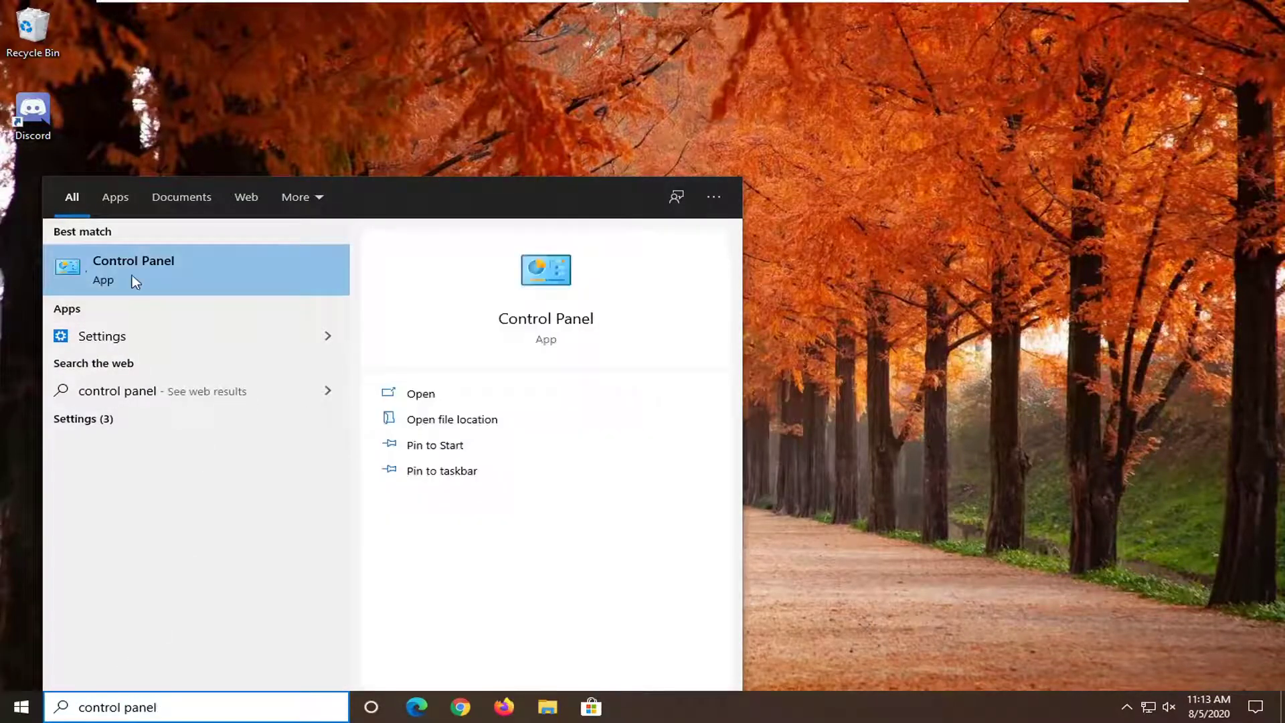
left_click(129, 276)
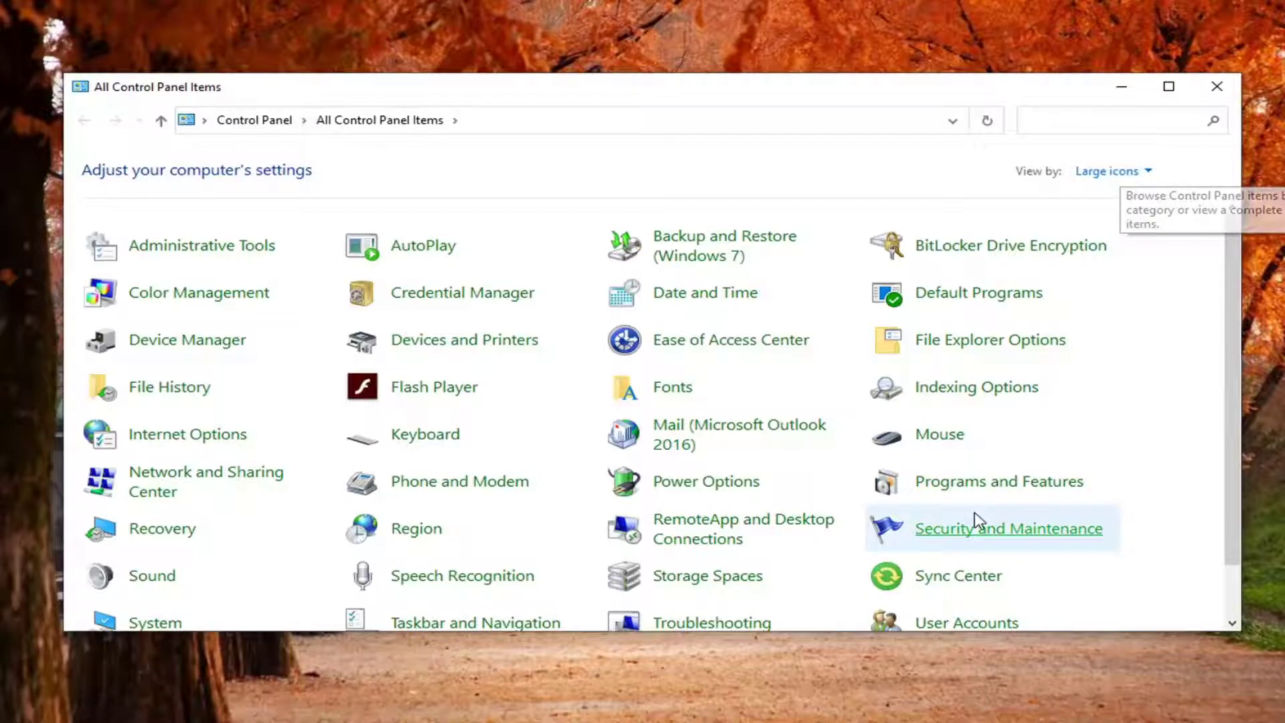
left_click(998, 481)
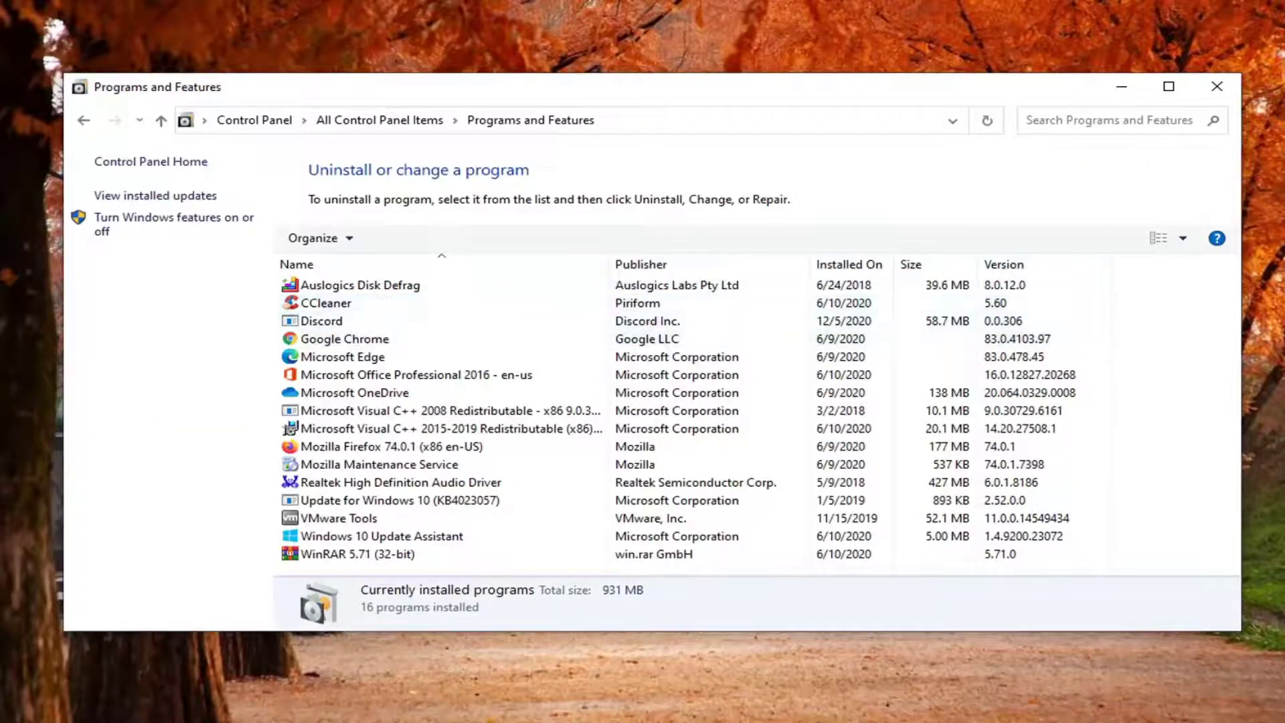
Uninstall Discord from the list of installed programs and dismiss the wait notice
left_click(309, 322)
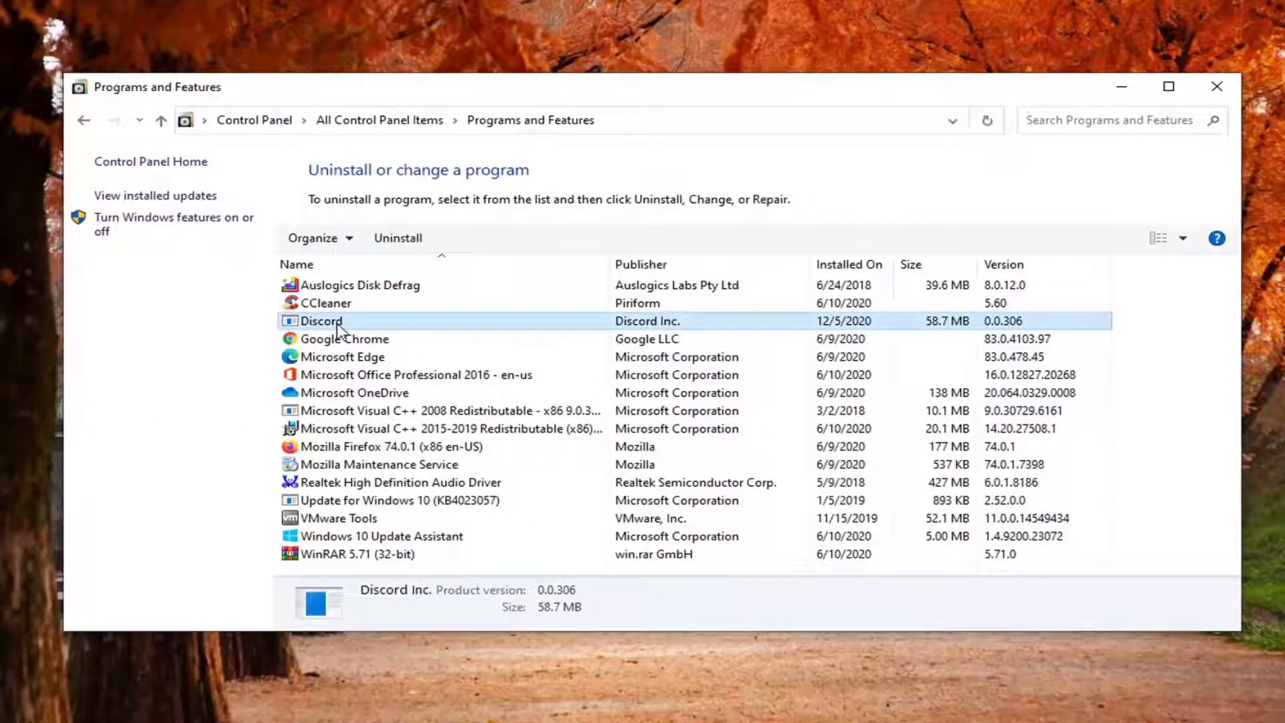
left_click(395, 243)
left_click(411, 243)
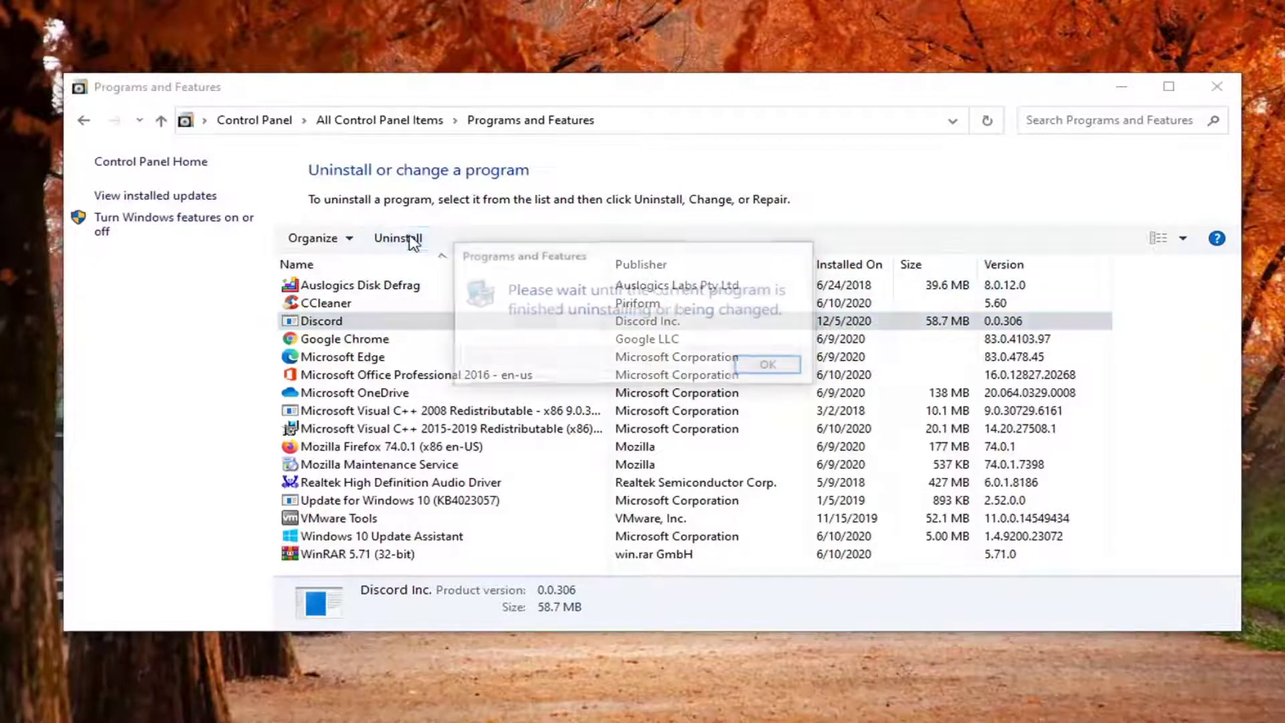
left_click(763, 365)
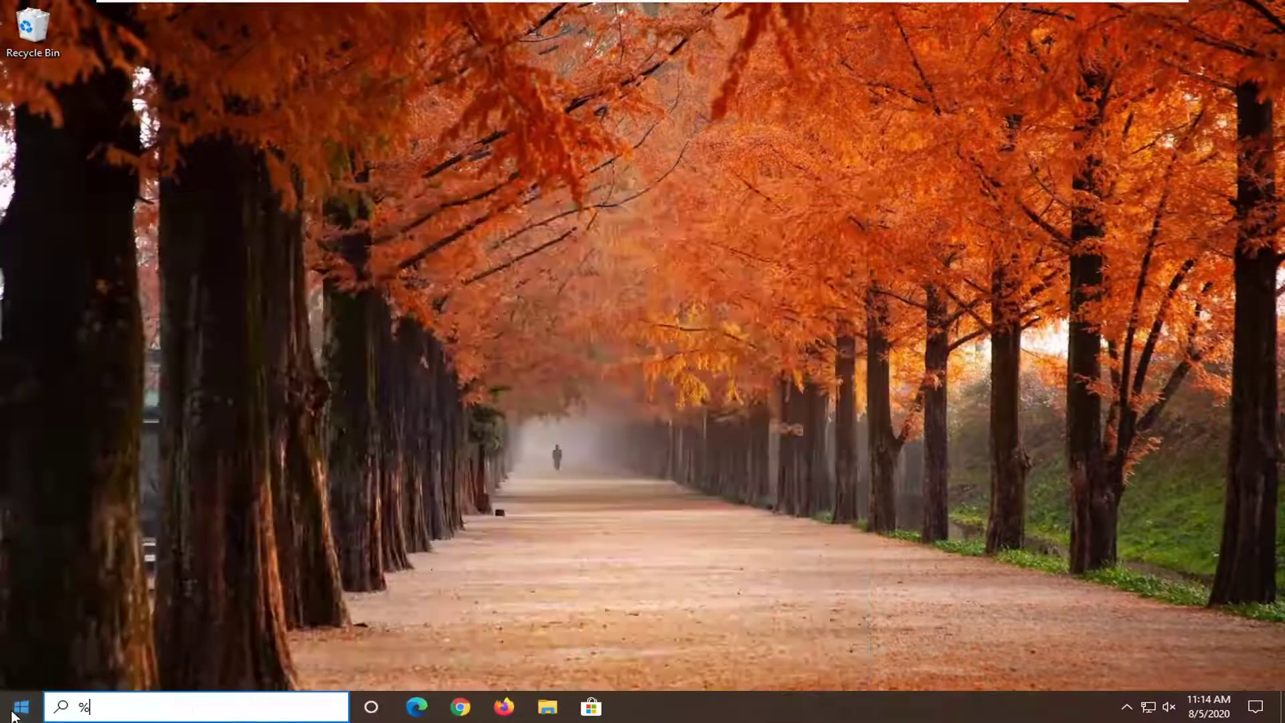
Open the %appdata% folder, delete the discord folder from Roaming and close the window
type("appdata%")
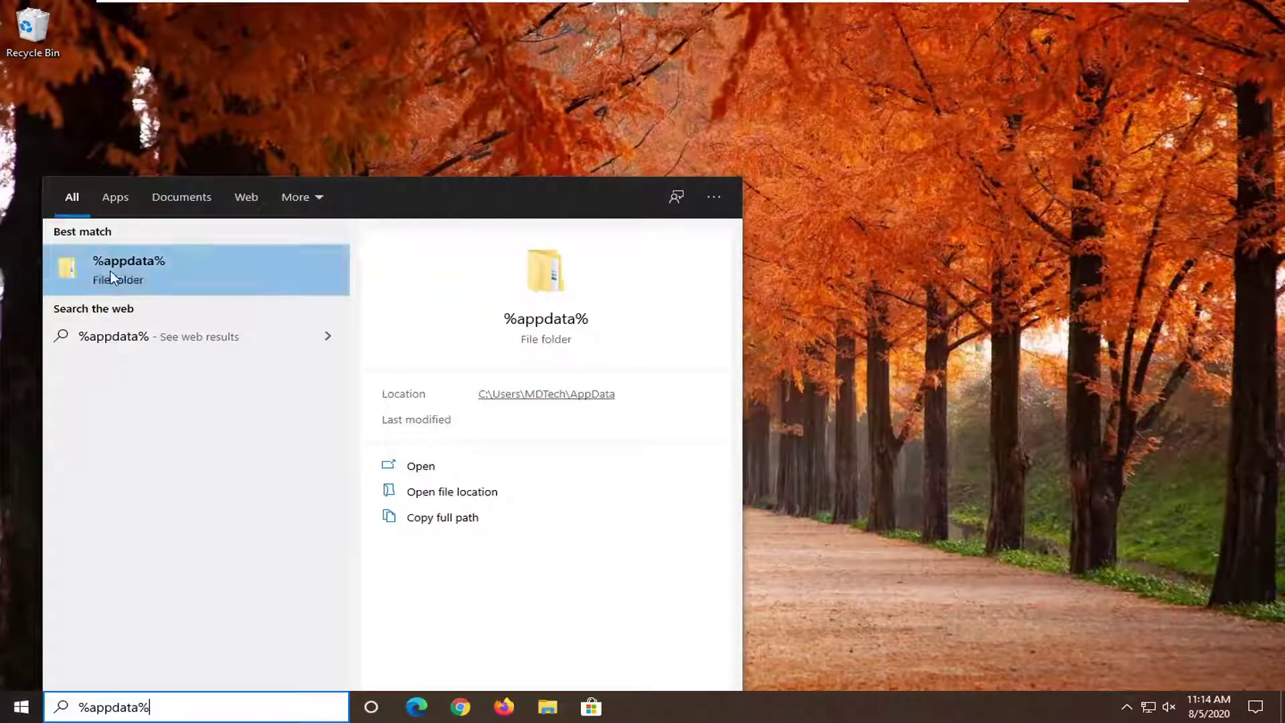
left_click(153, 276)
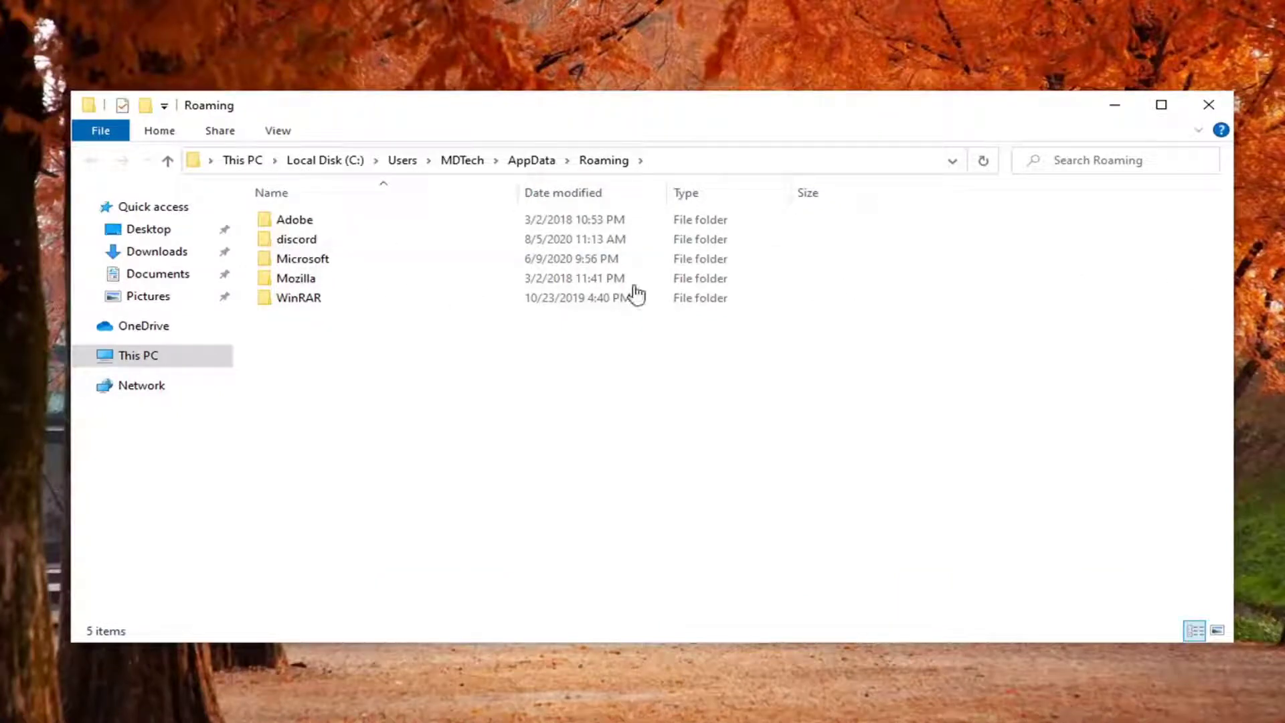
right_click(305, 239)
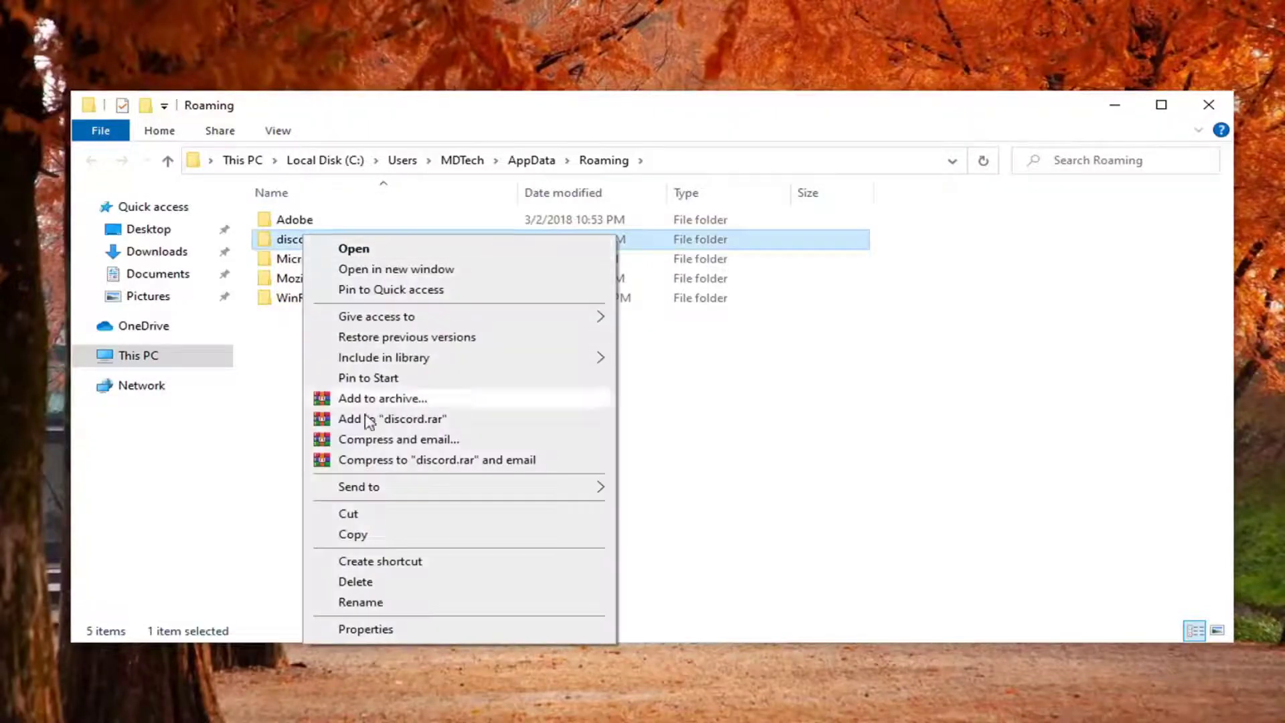
left_click(371, 582)
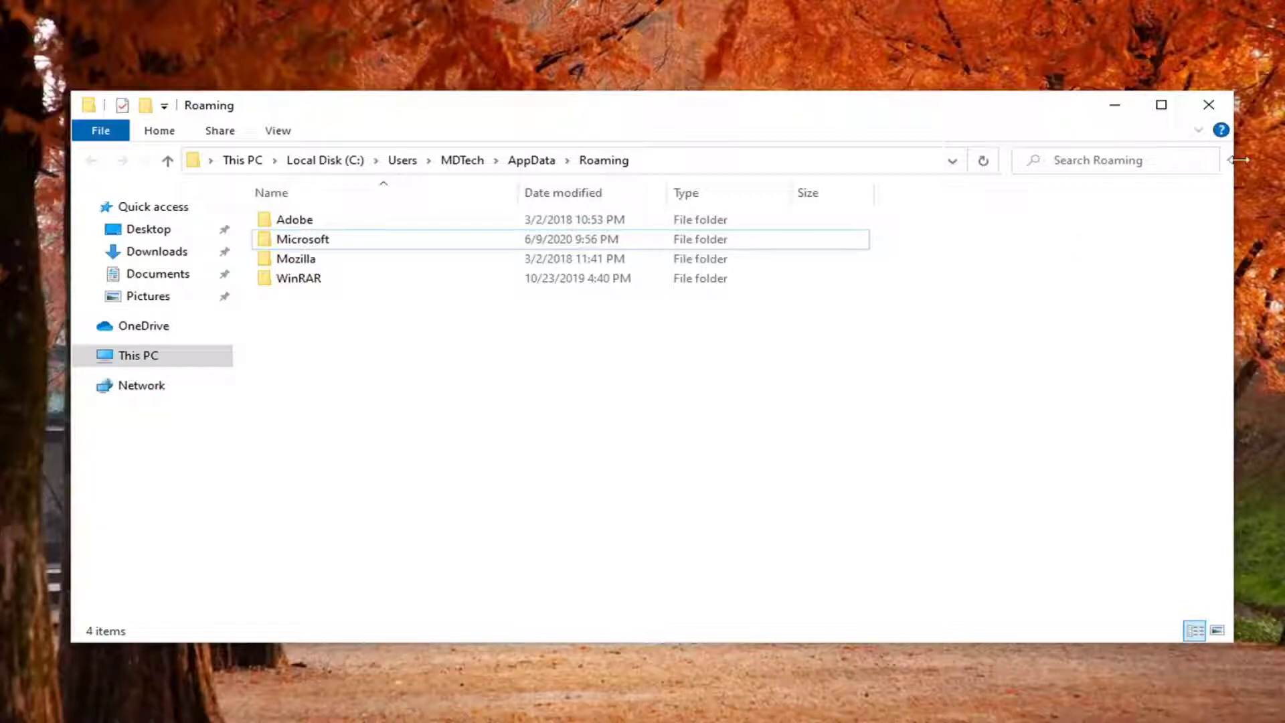
left_click(1208, 105)
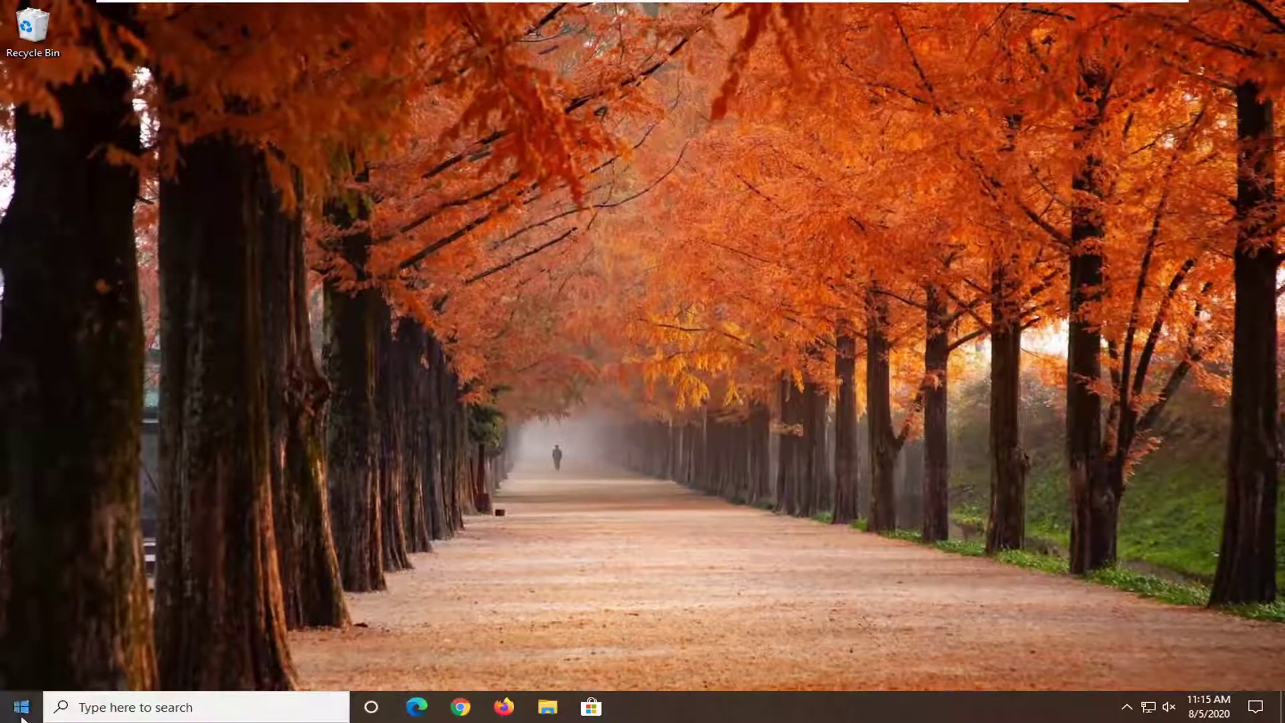
Open the %localappdata% folder, delete the Discord folder from Local and close the window
left_click(22, 710)
type("%localapp")
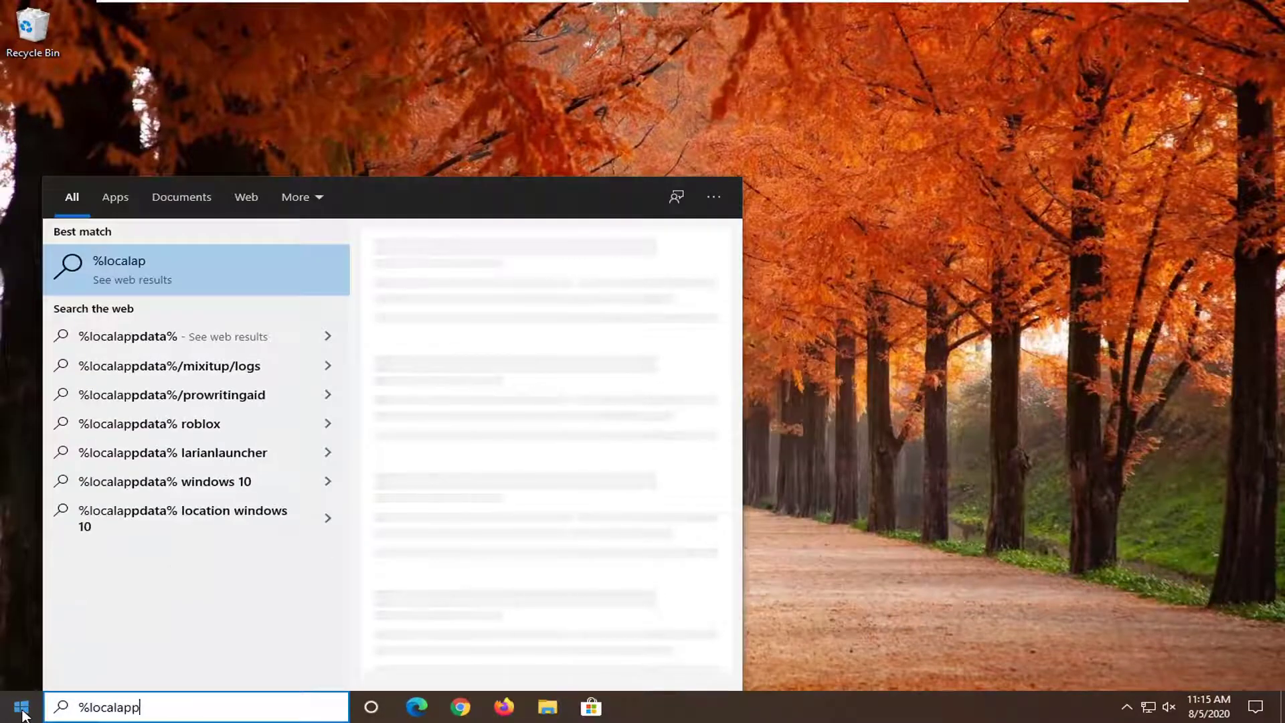
type("data%")
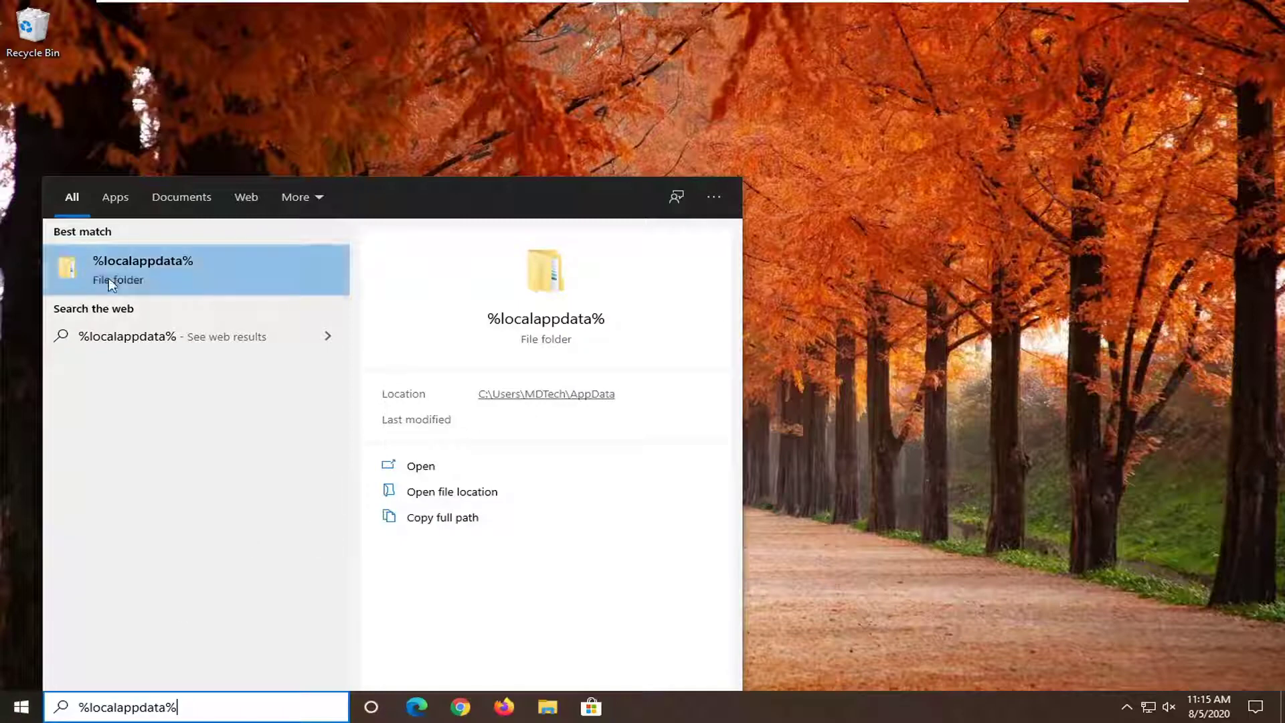
left_click(140, 272)
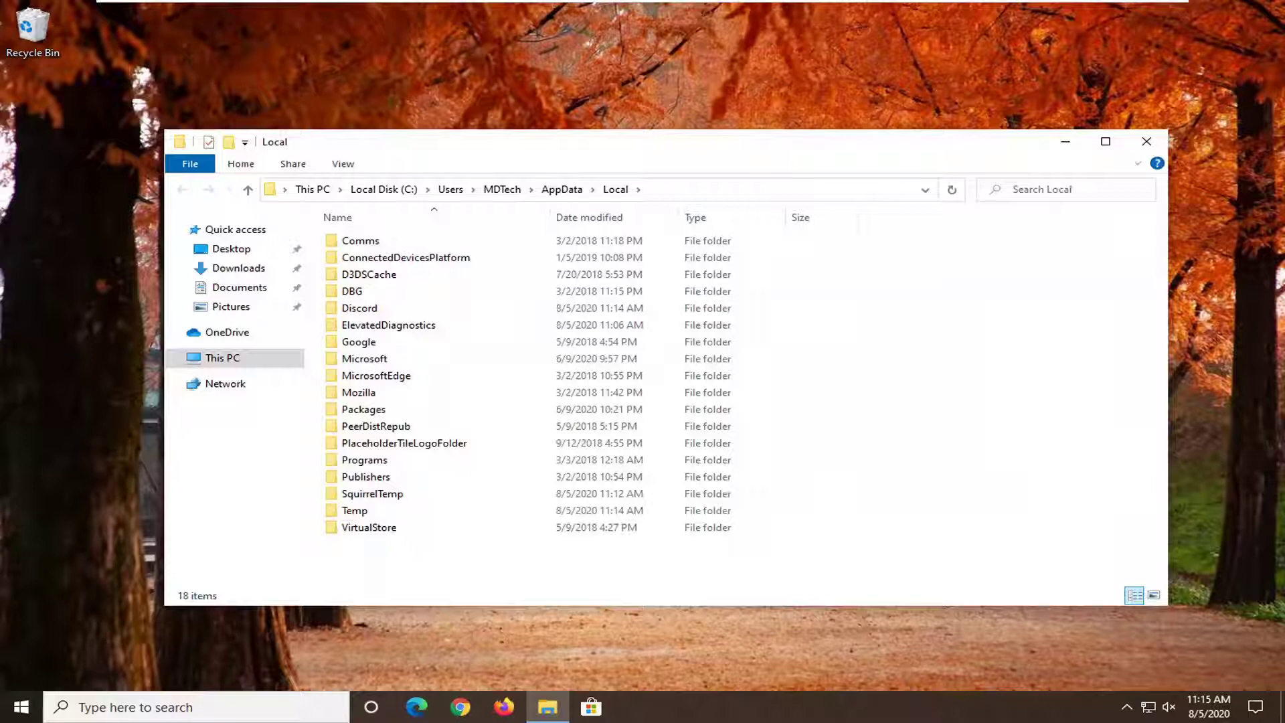
right_click(362, 309)
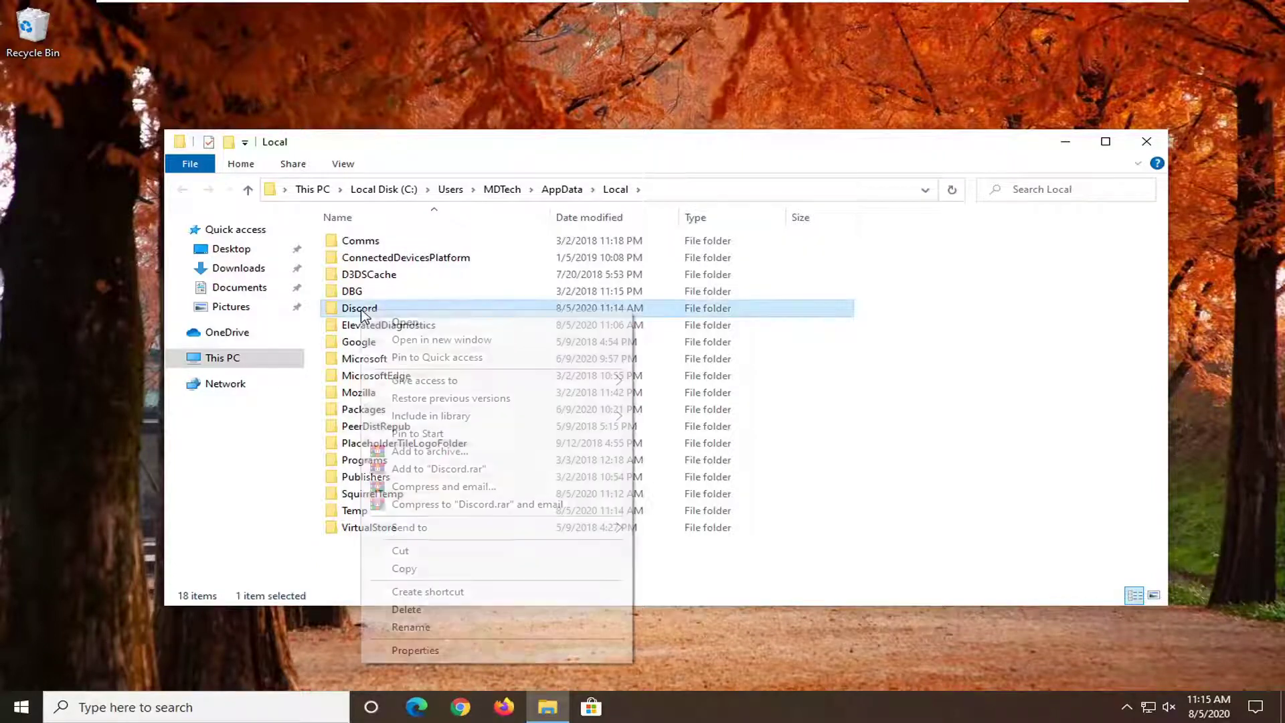
left_click(406, 609)
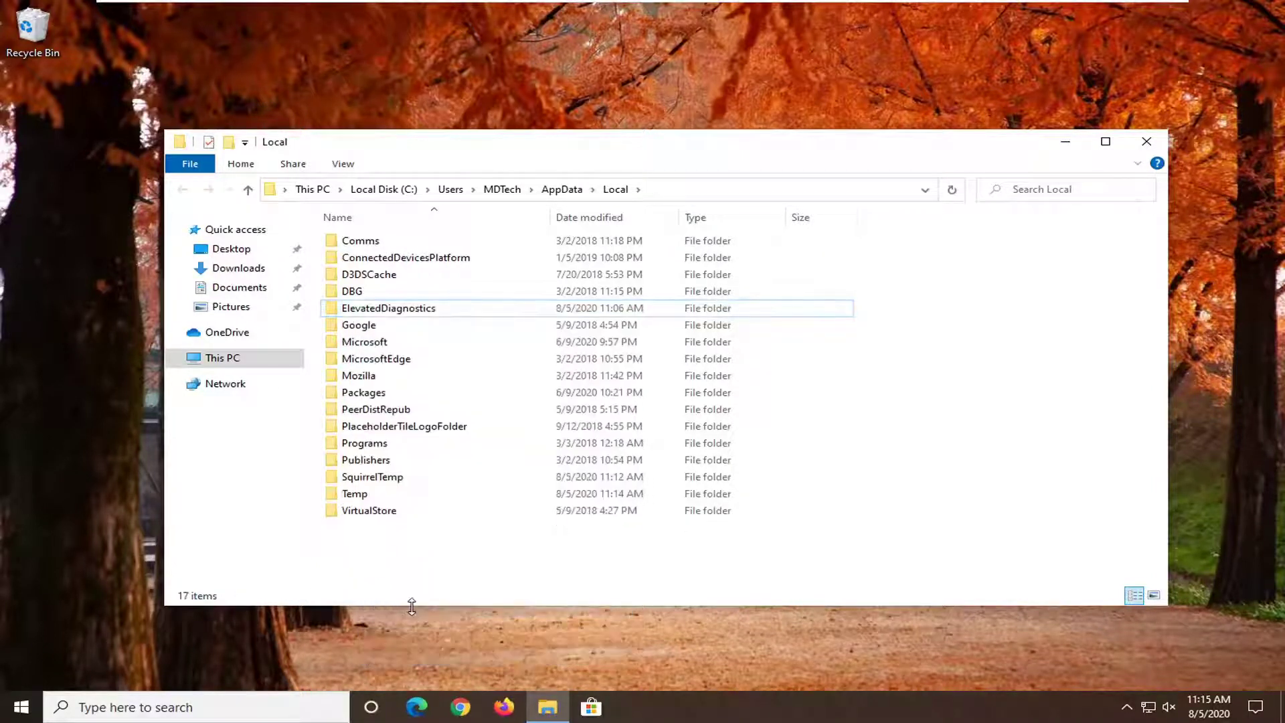
left_click(1147, 141)
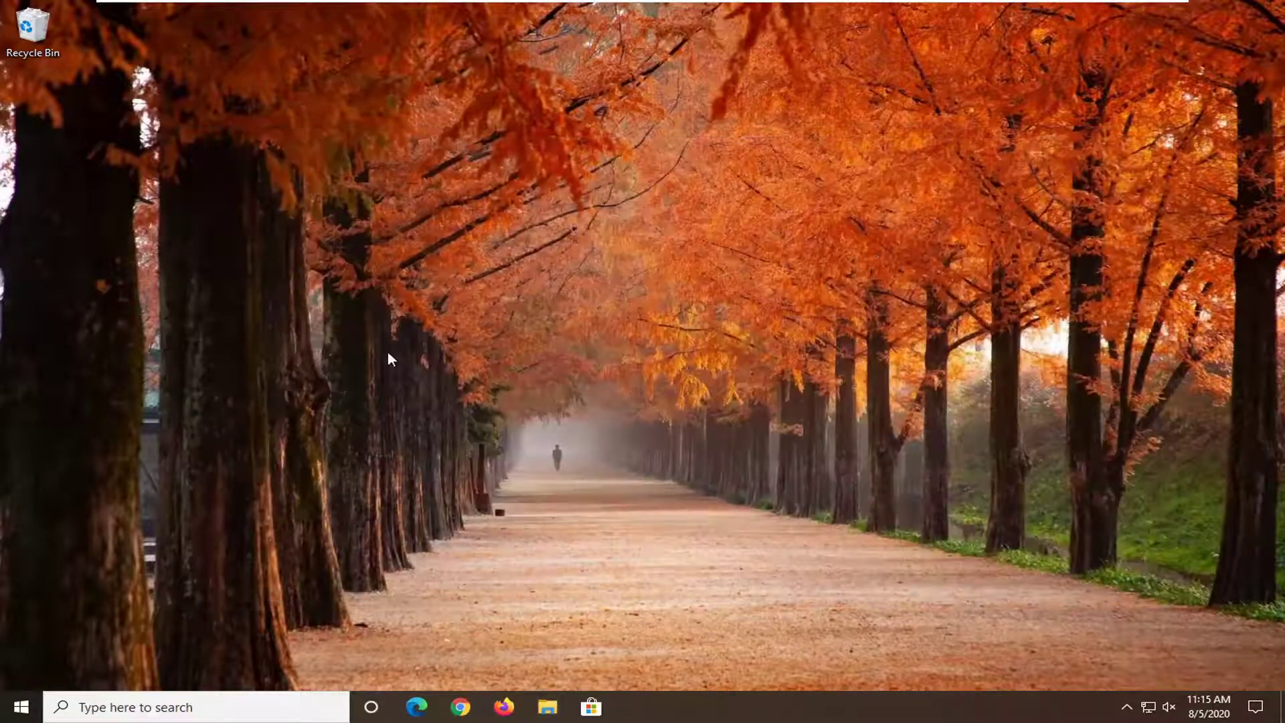
Open Windows Services and show the properties of the Quality Windows Audio Video Experience service
left_click(10, 715)
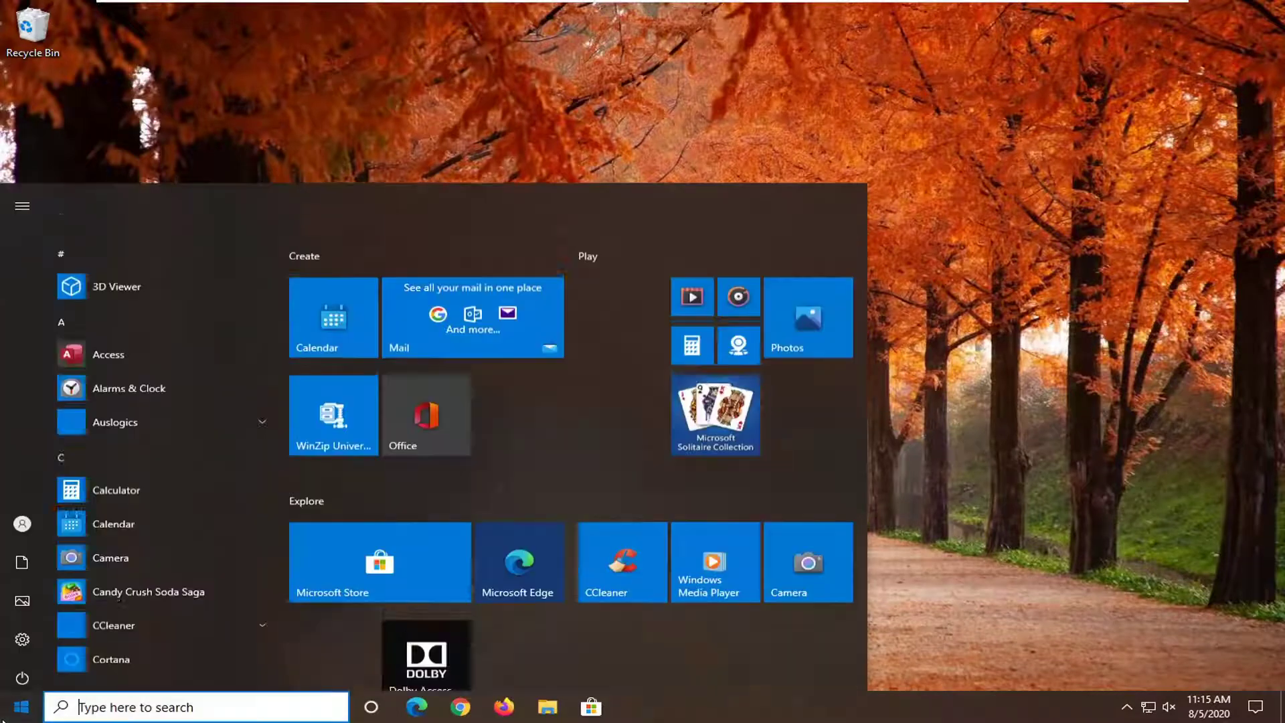
type("services")
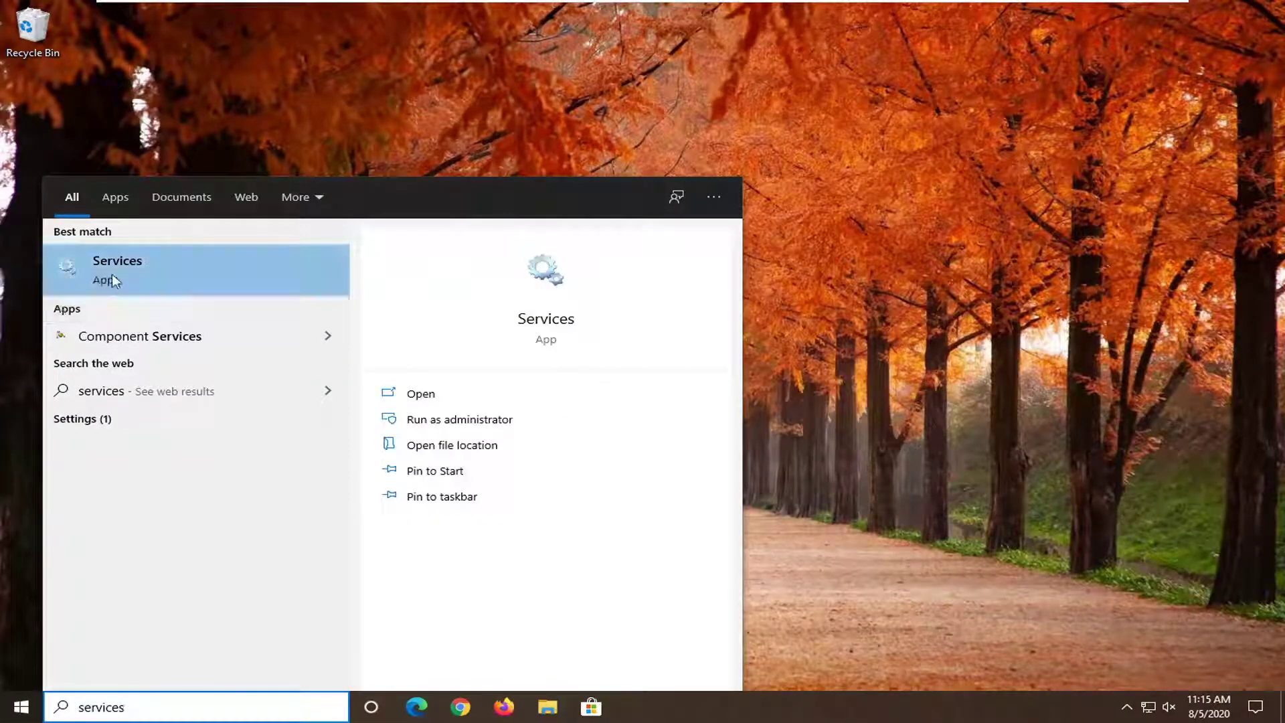
left_click(131, 274)
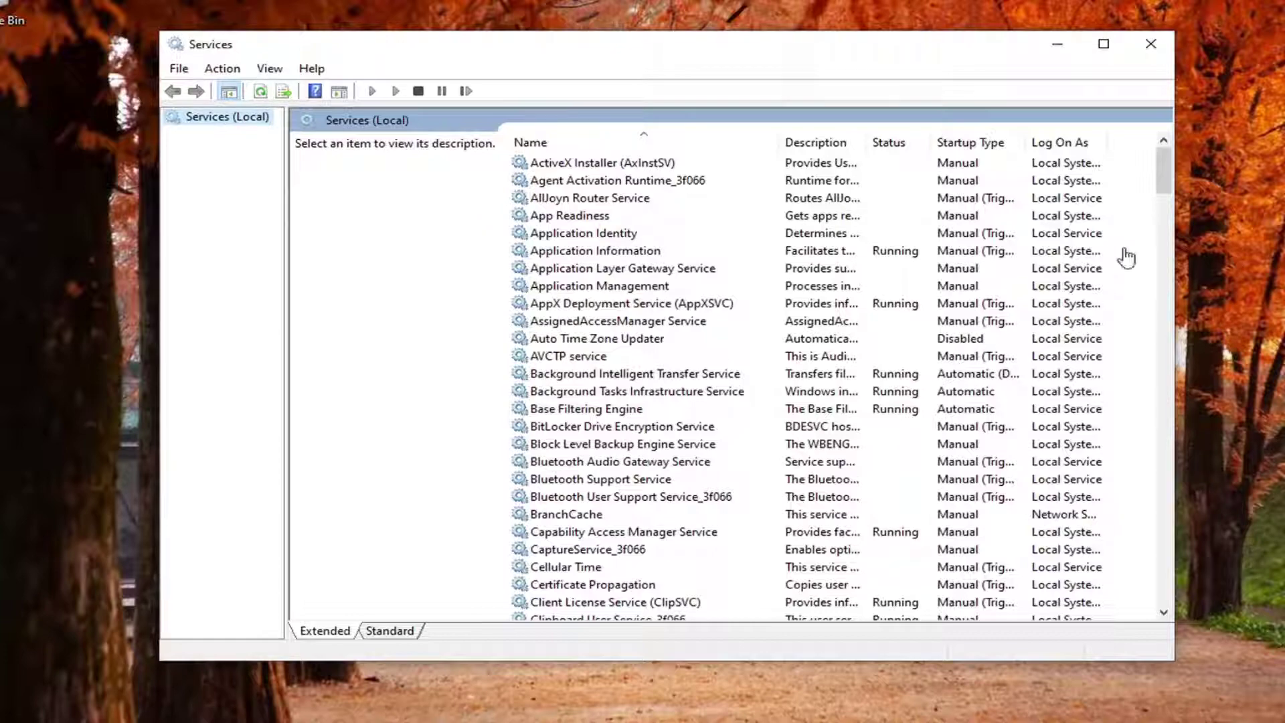
left_click_drag(1163, 171, 1160, 492)
scroll(606, 496, "down", 4)
scroll(607, 494, "up", 8)
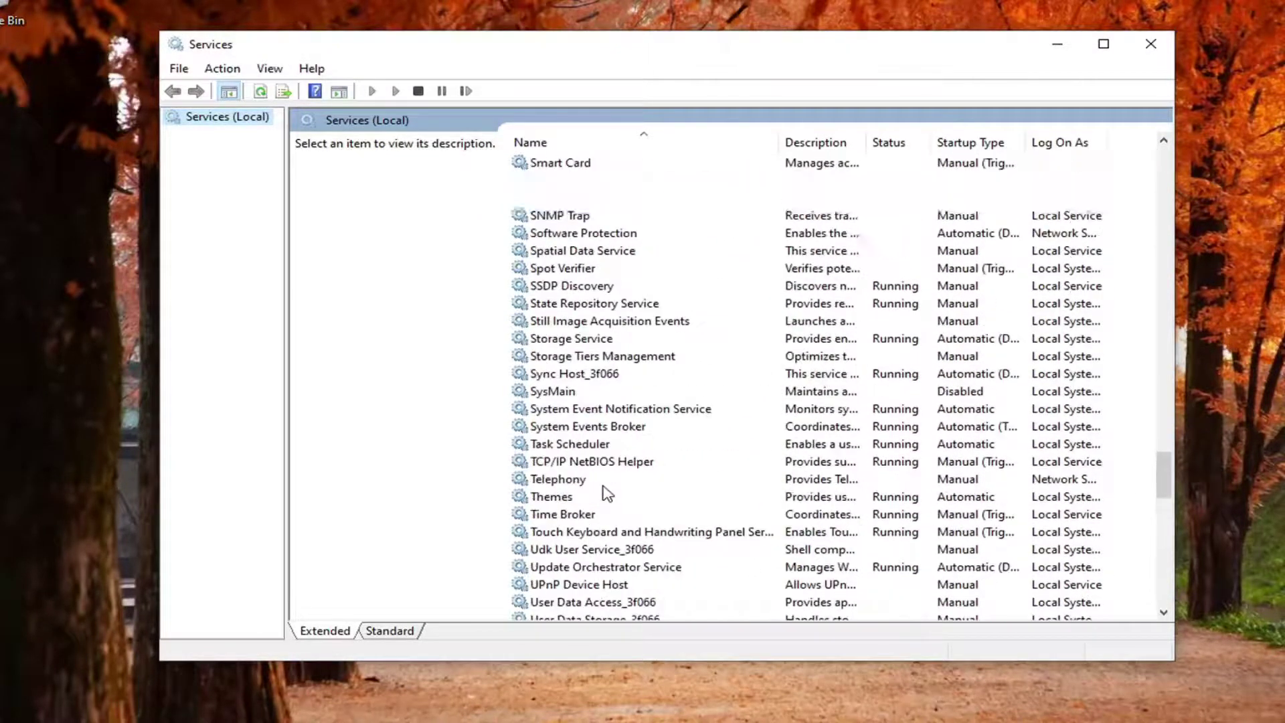
scroll(607, 493, "up", 10)
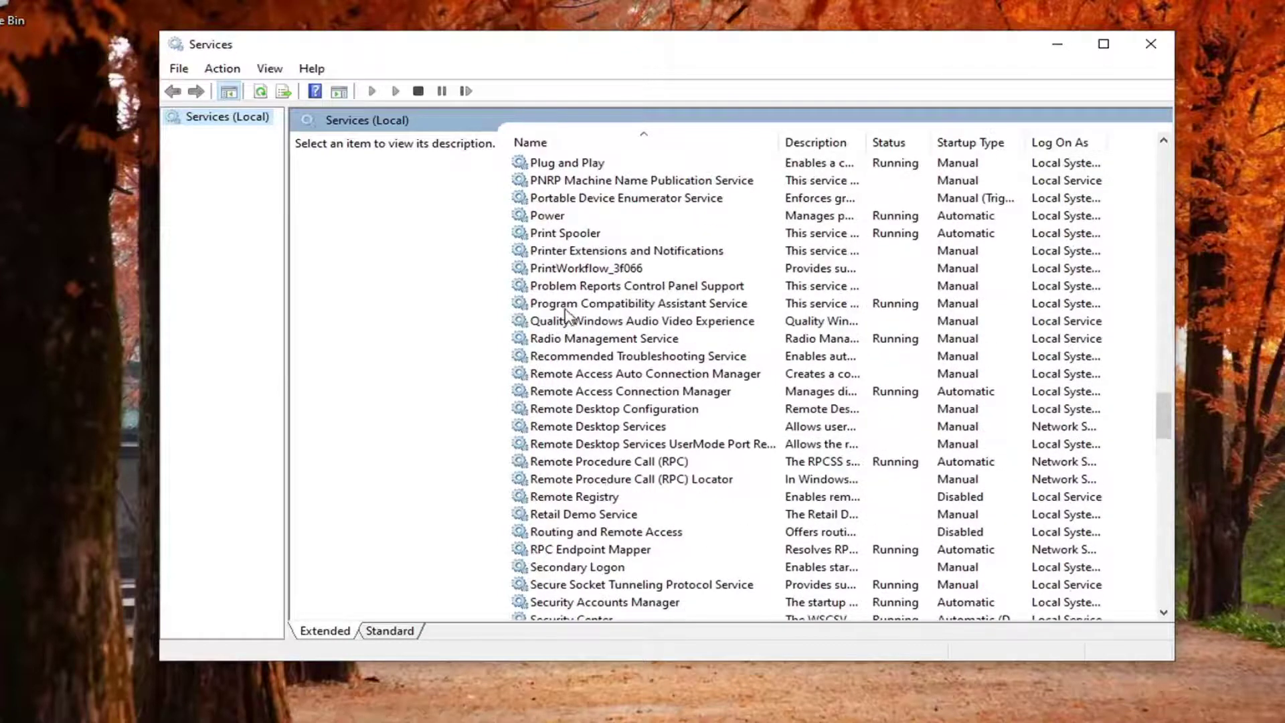
left_click(568, 321)
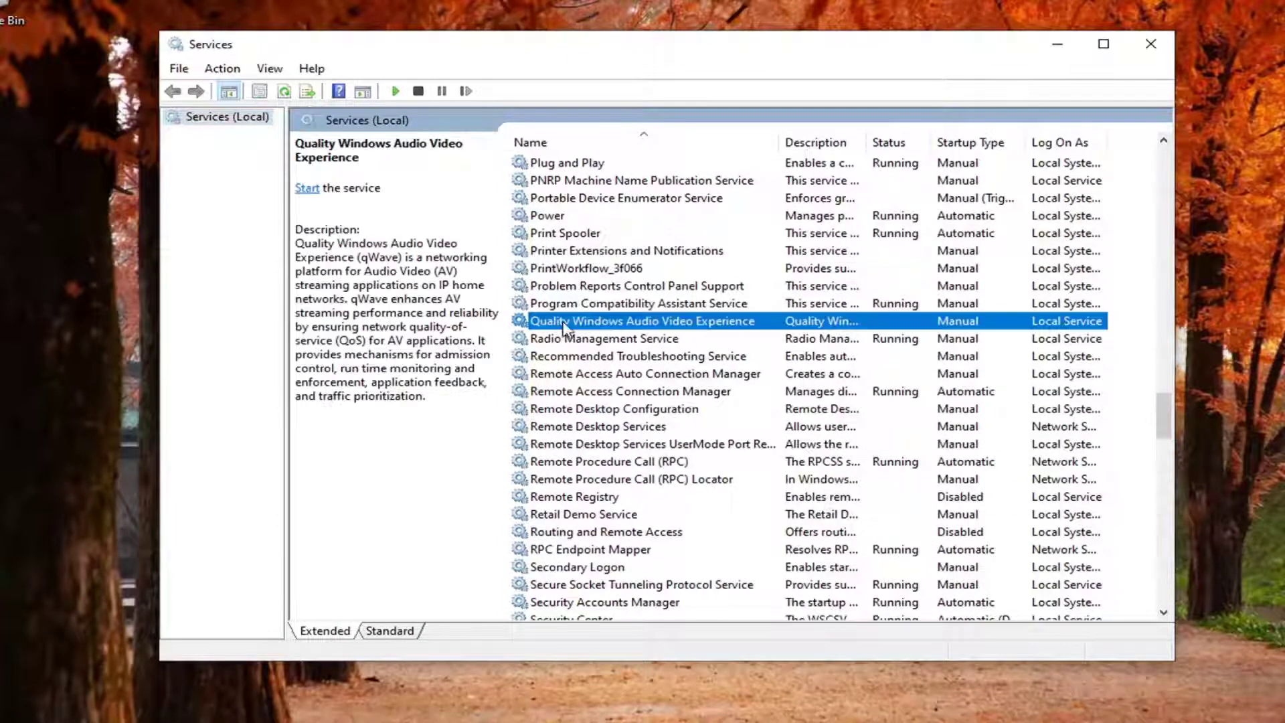
double_click(685, 322)
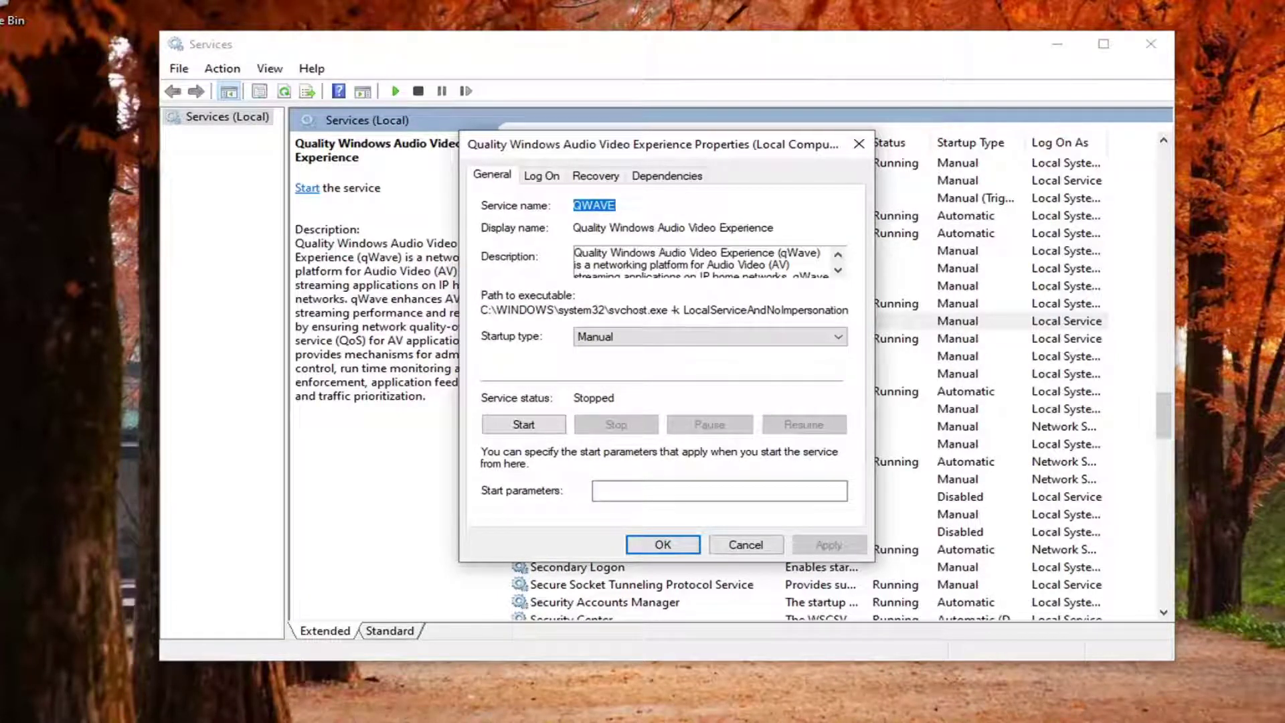
Set the service's startup type to Automatic, start it, apply the changes and close Services
left_click(636, 341)
left_click(602, 370)
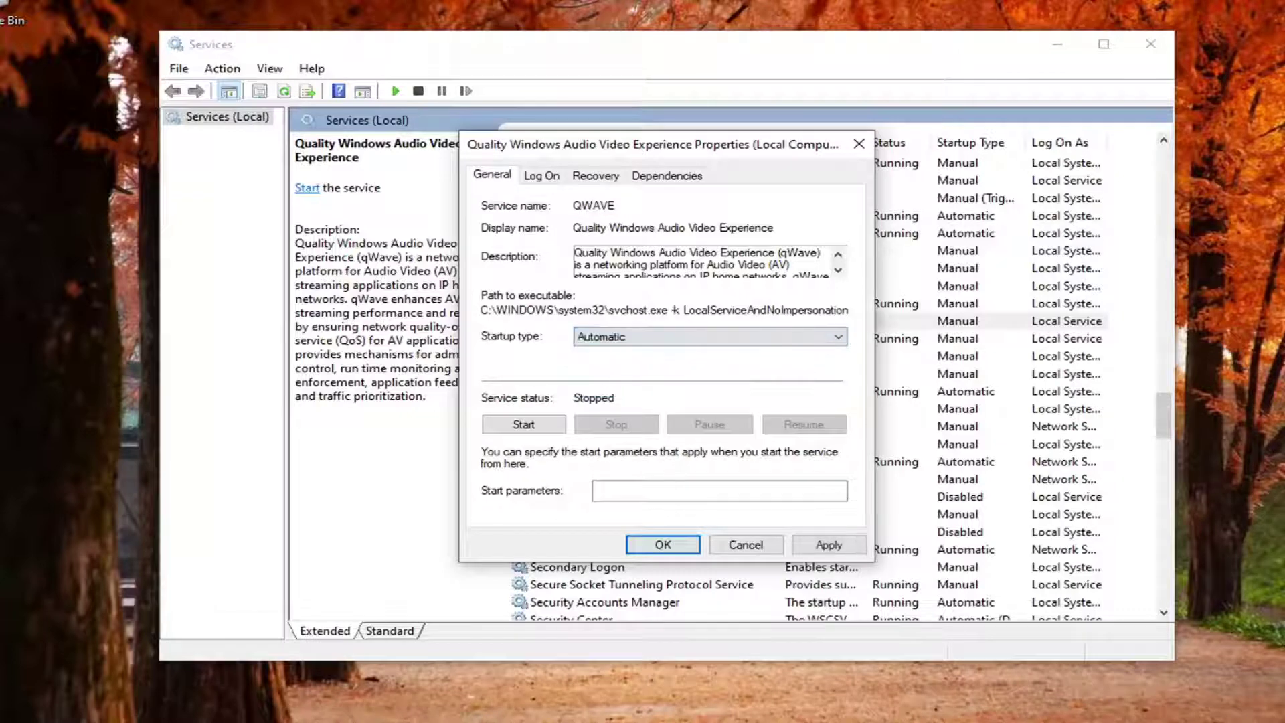
left_click(509, 428)
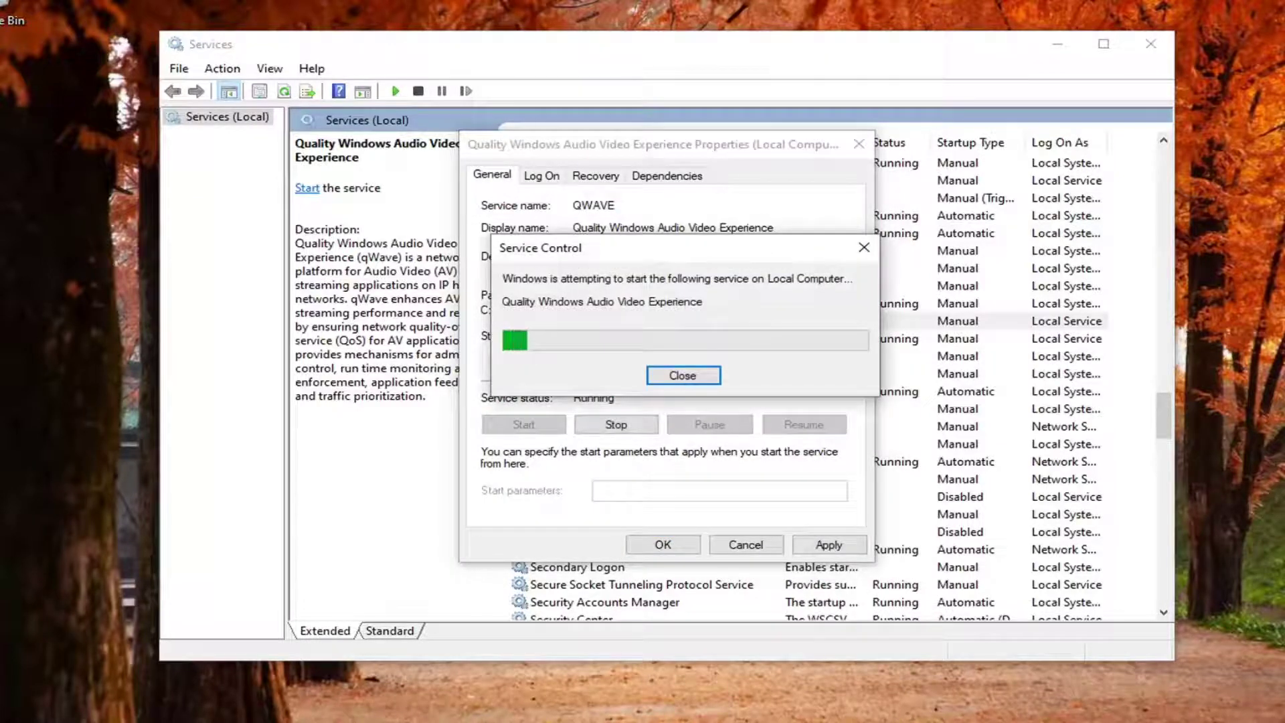
left_click(828, 544)
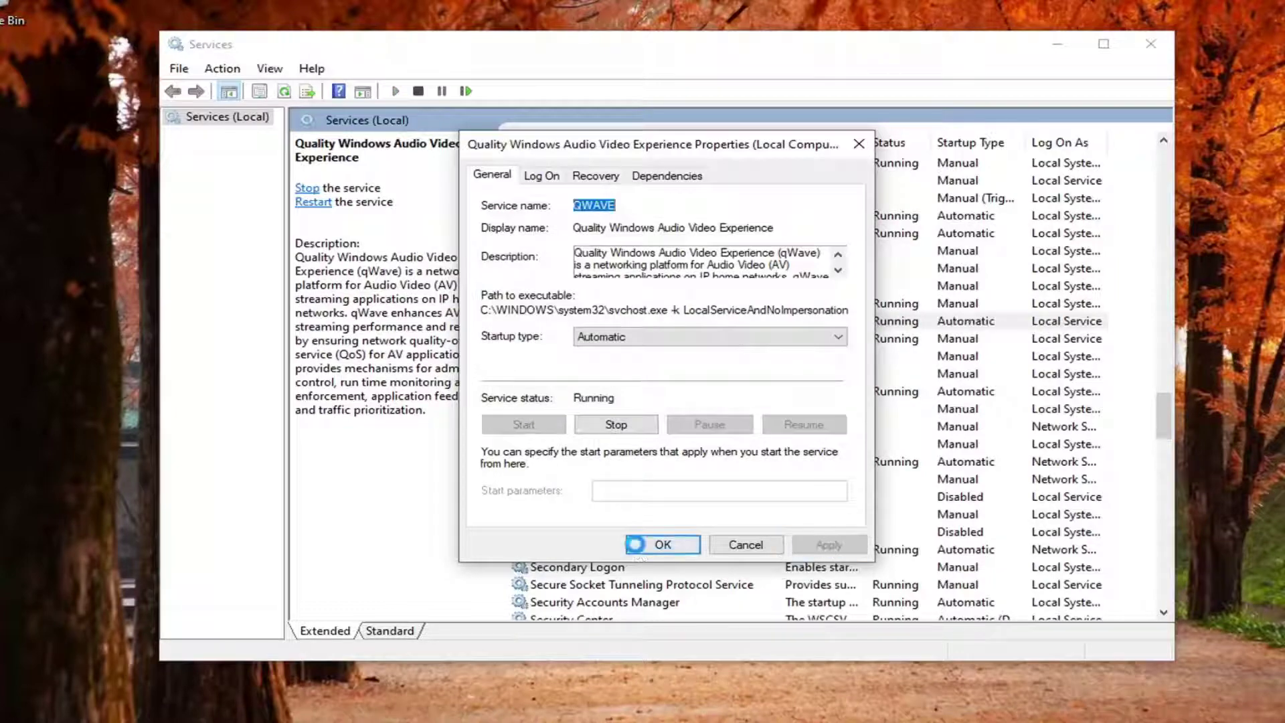
left_click(660, 543)
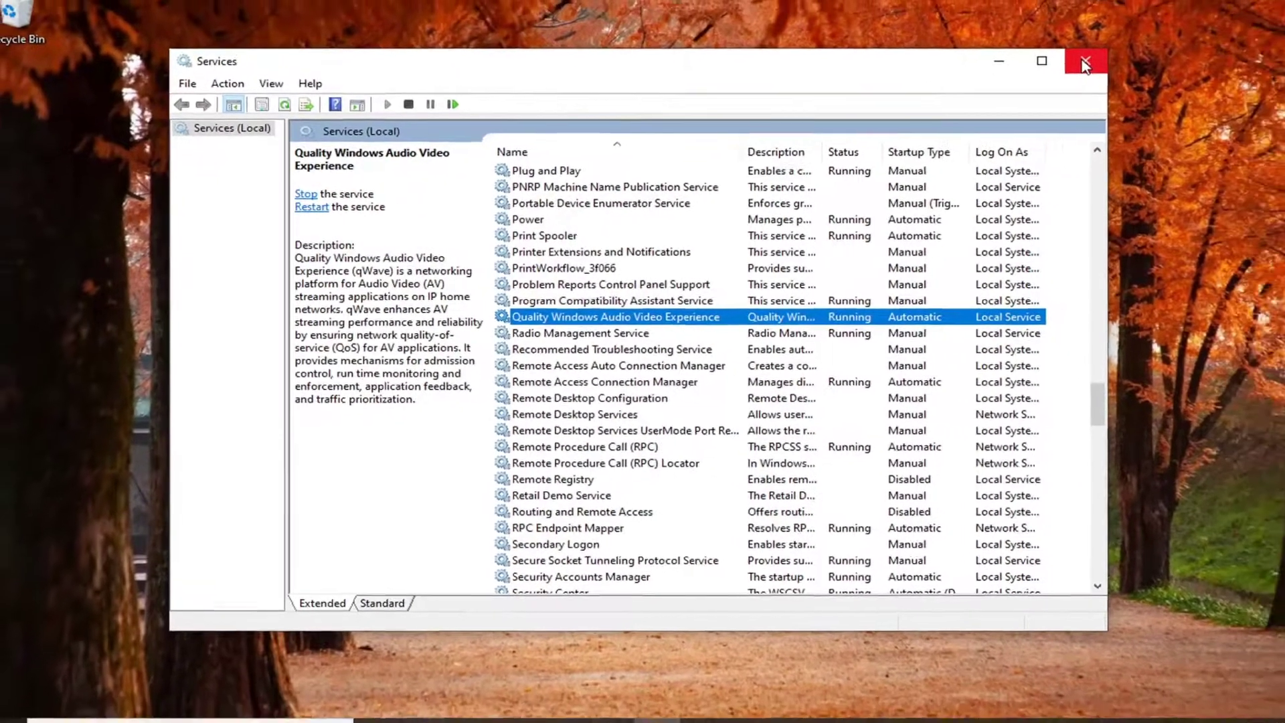
left_click(1149, 45)
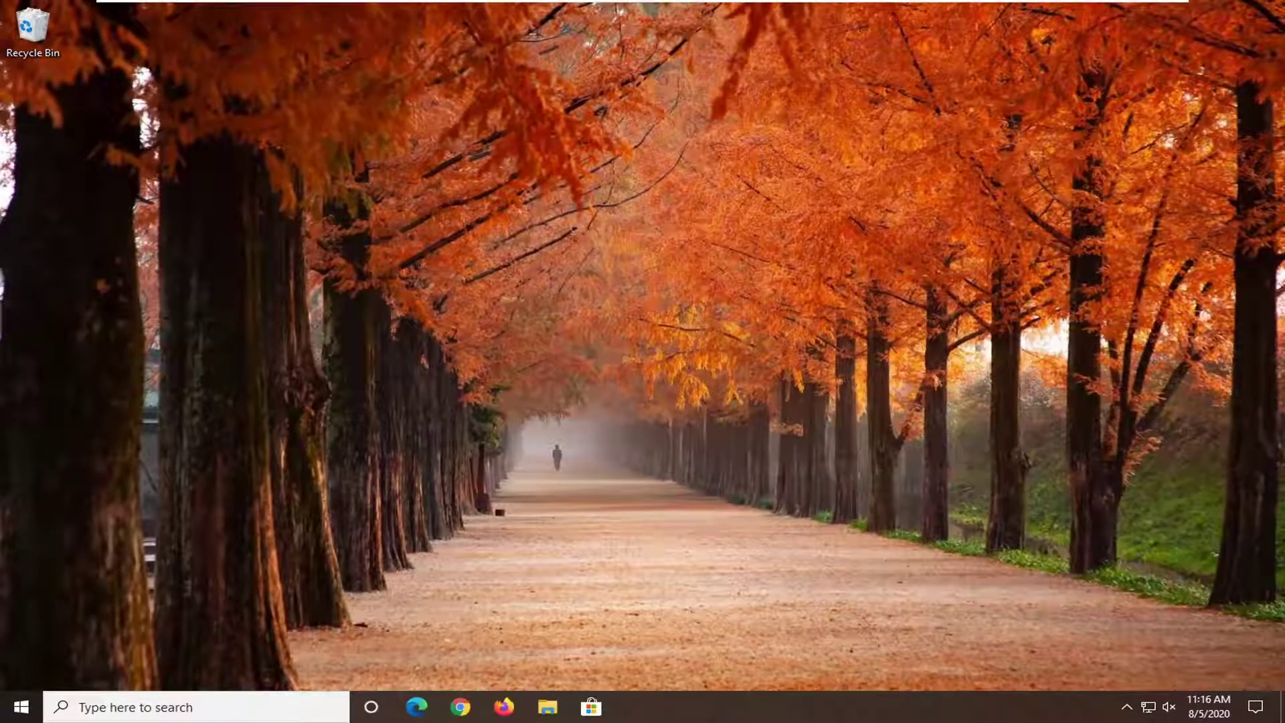
Restart the computer
left_click(21, 706)
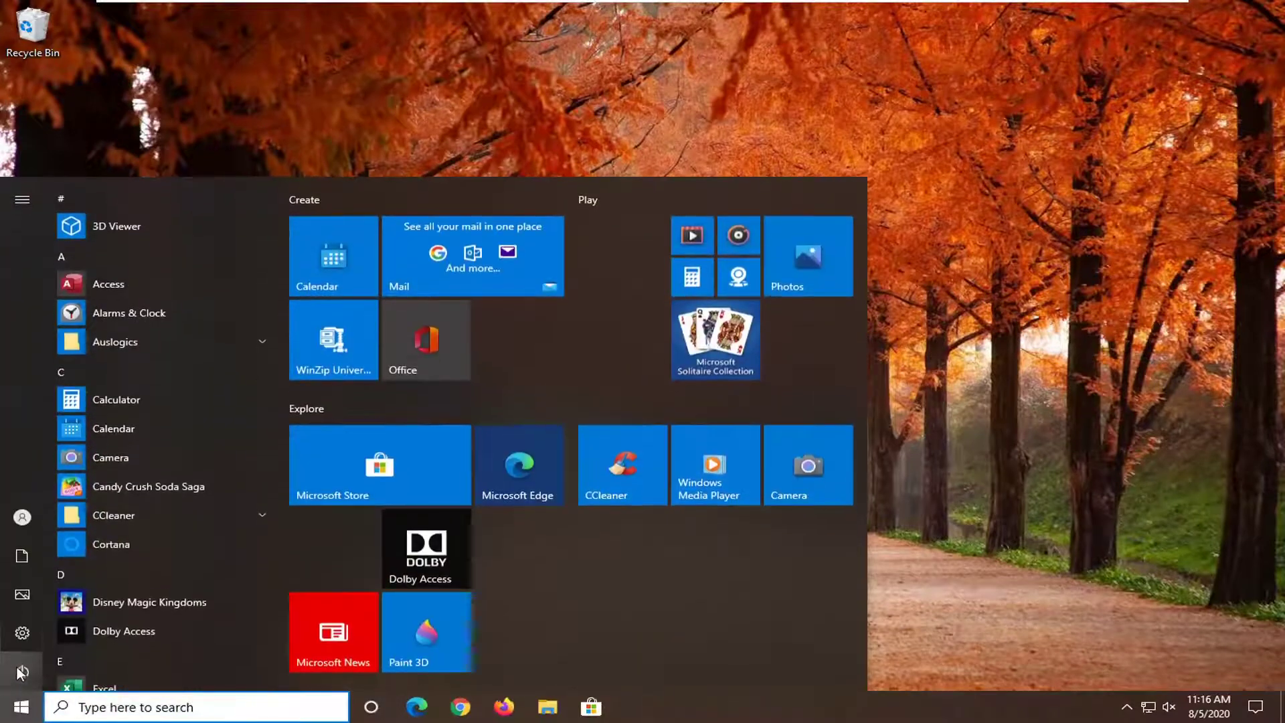
left_click(23, 671)
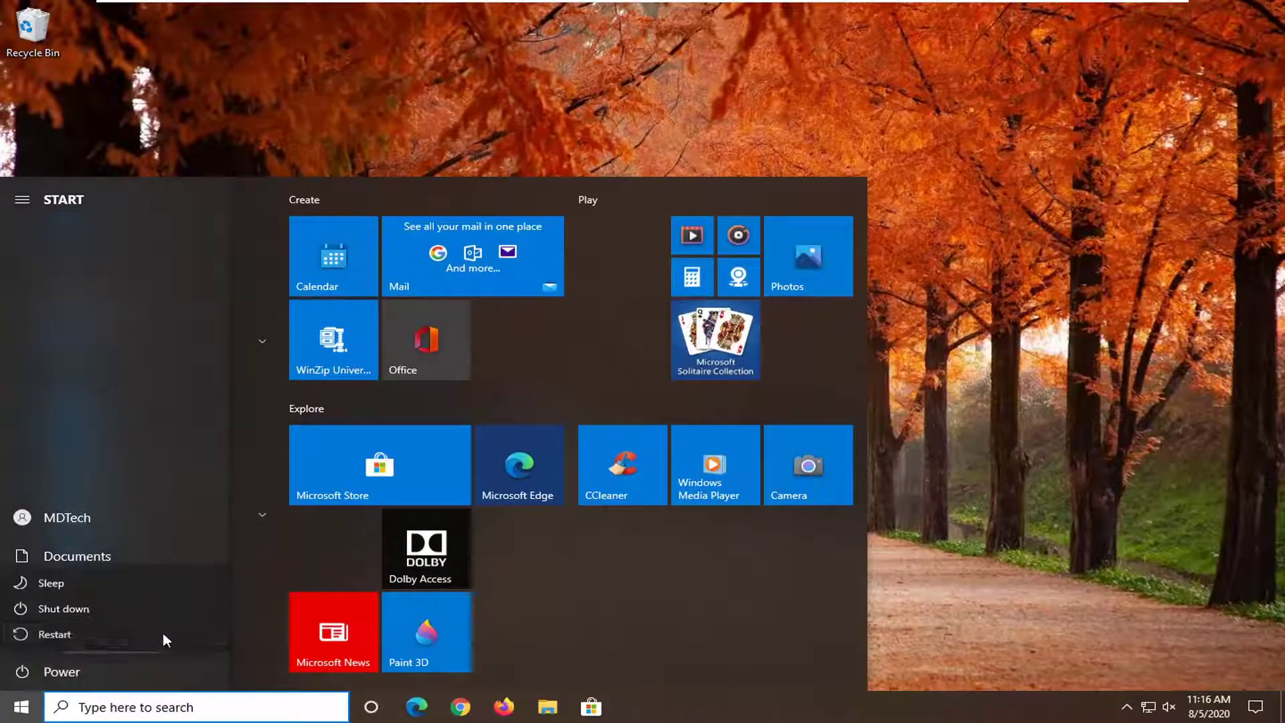
left_click(34, 633)
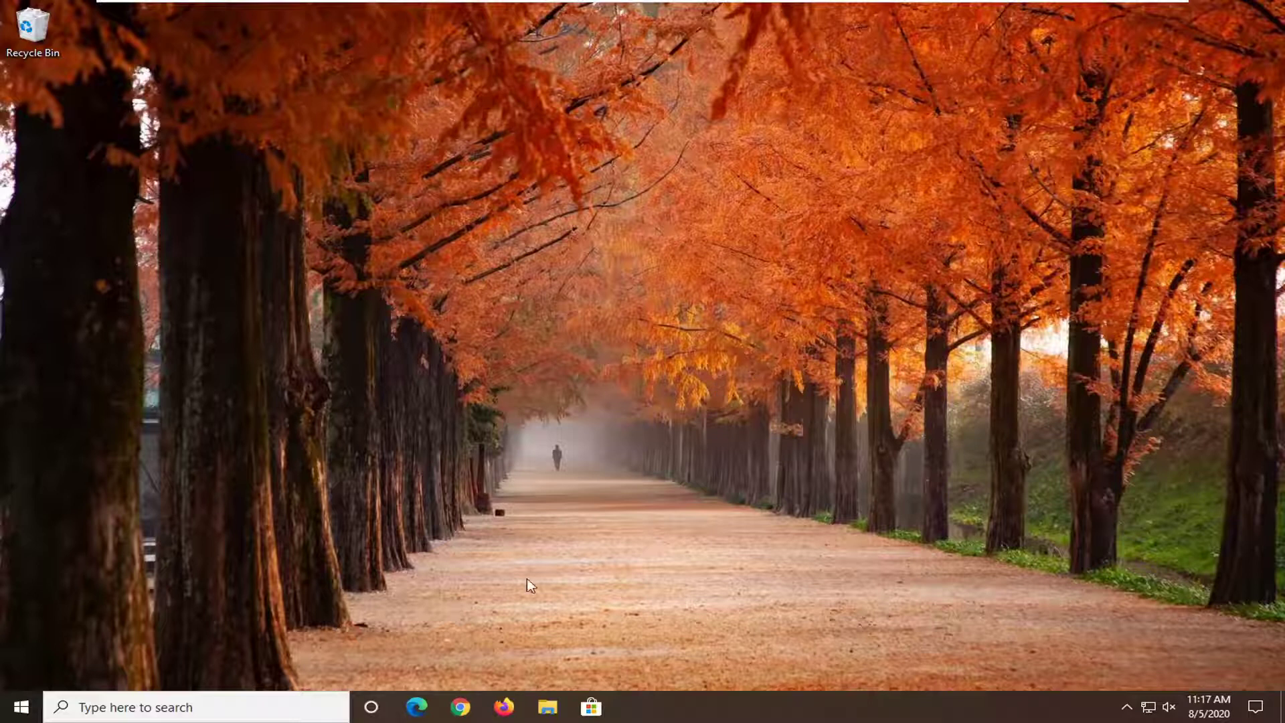
In Chrome, search Google for discord and download the Windows installer from Discord's download page
left_click(460, 708)
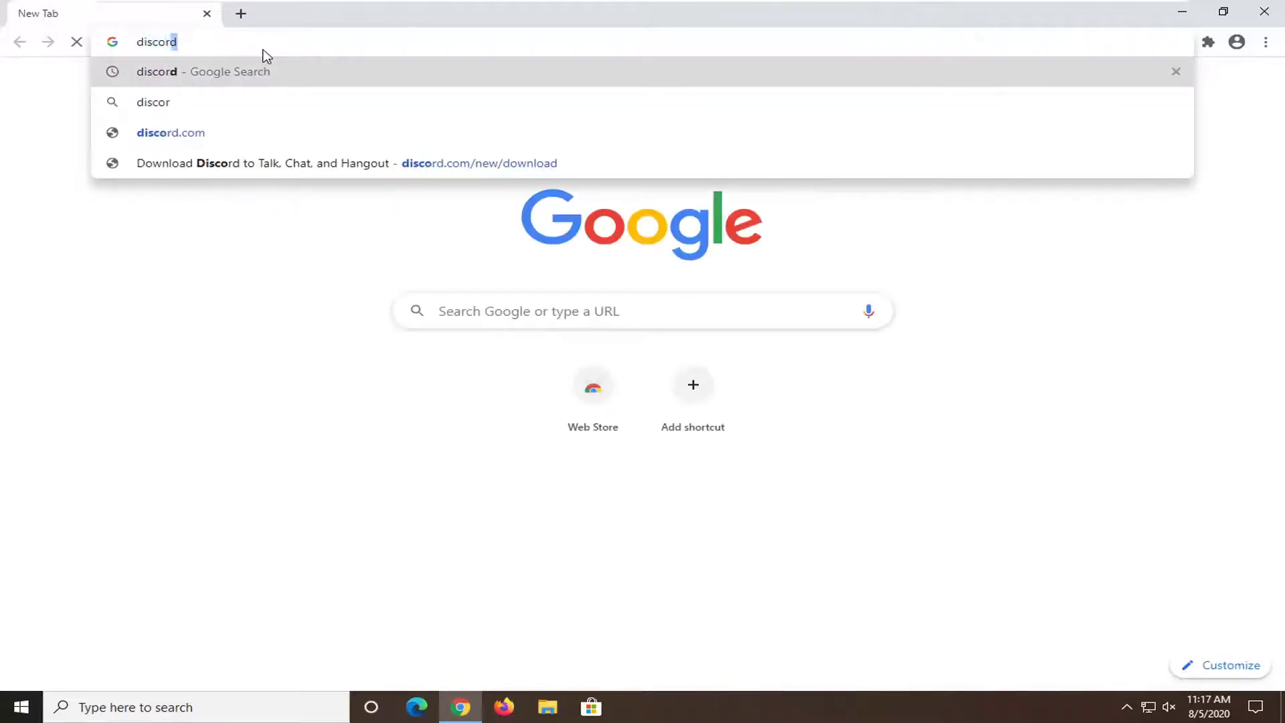
key("Return")
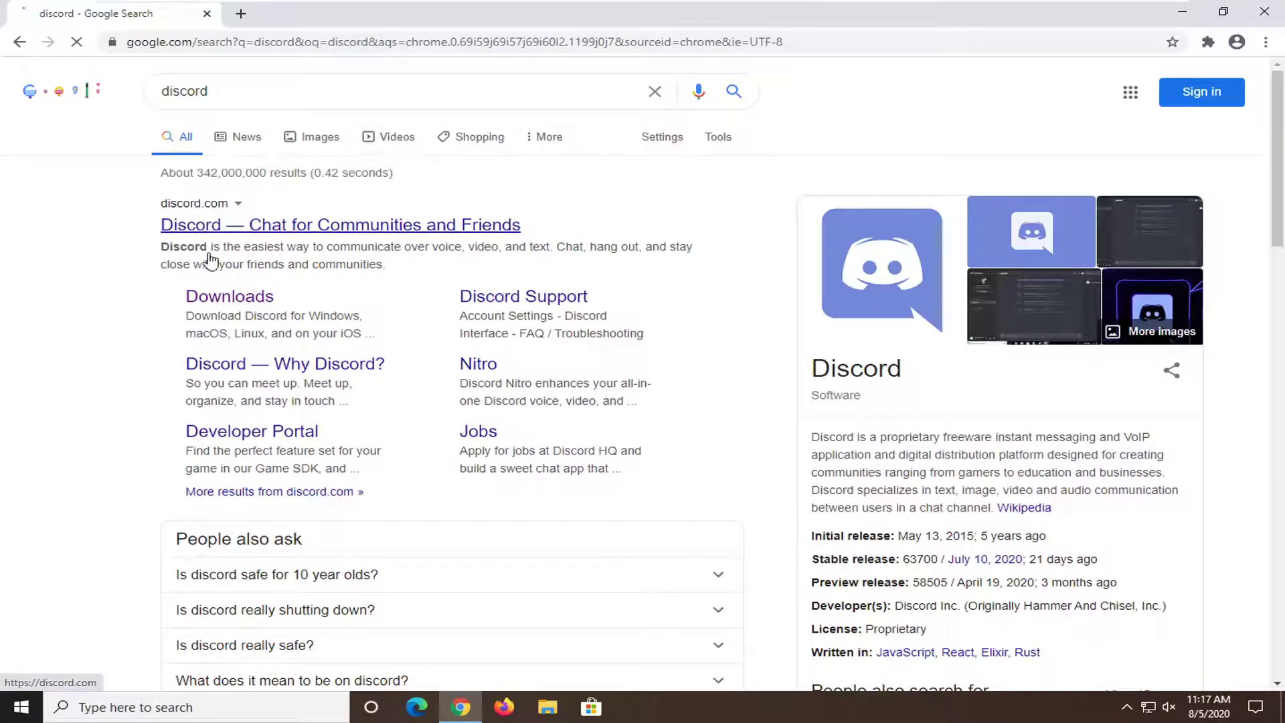
left_click(231, 303)
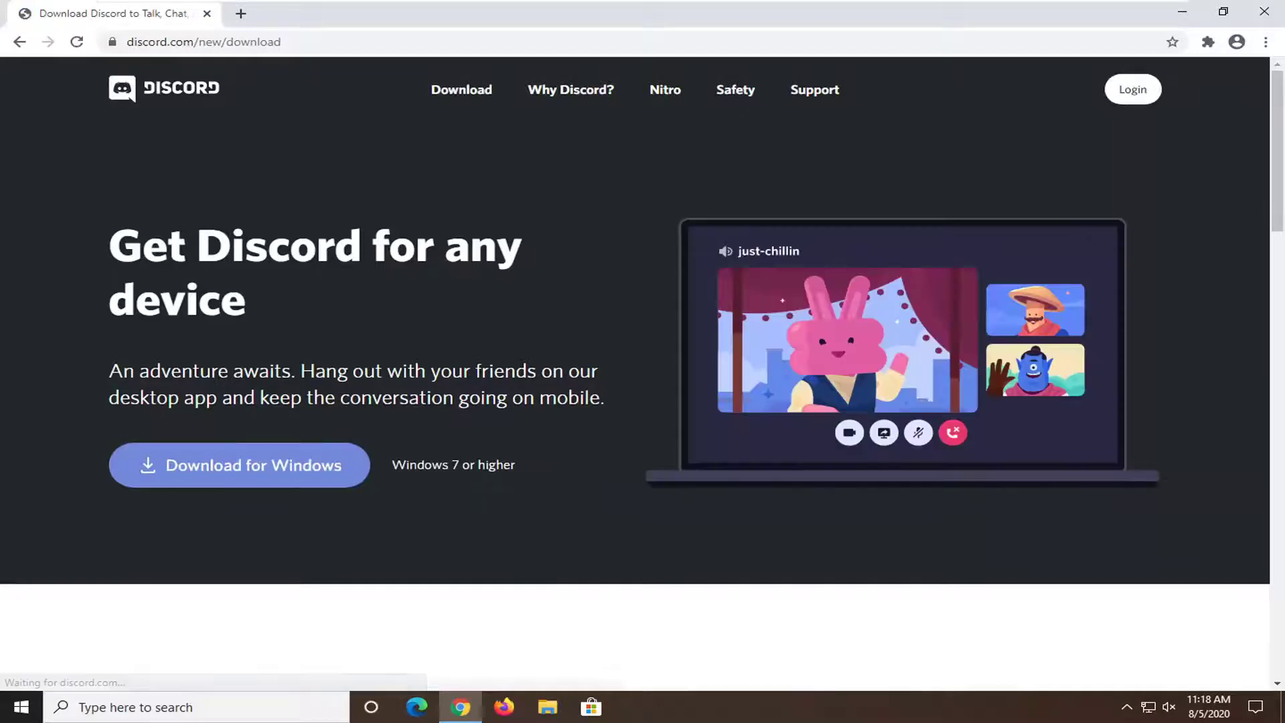
left_click(259, 473)
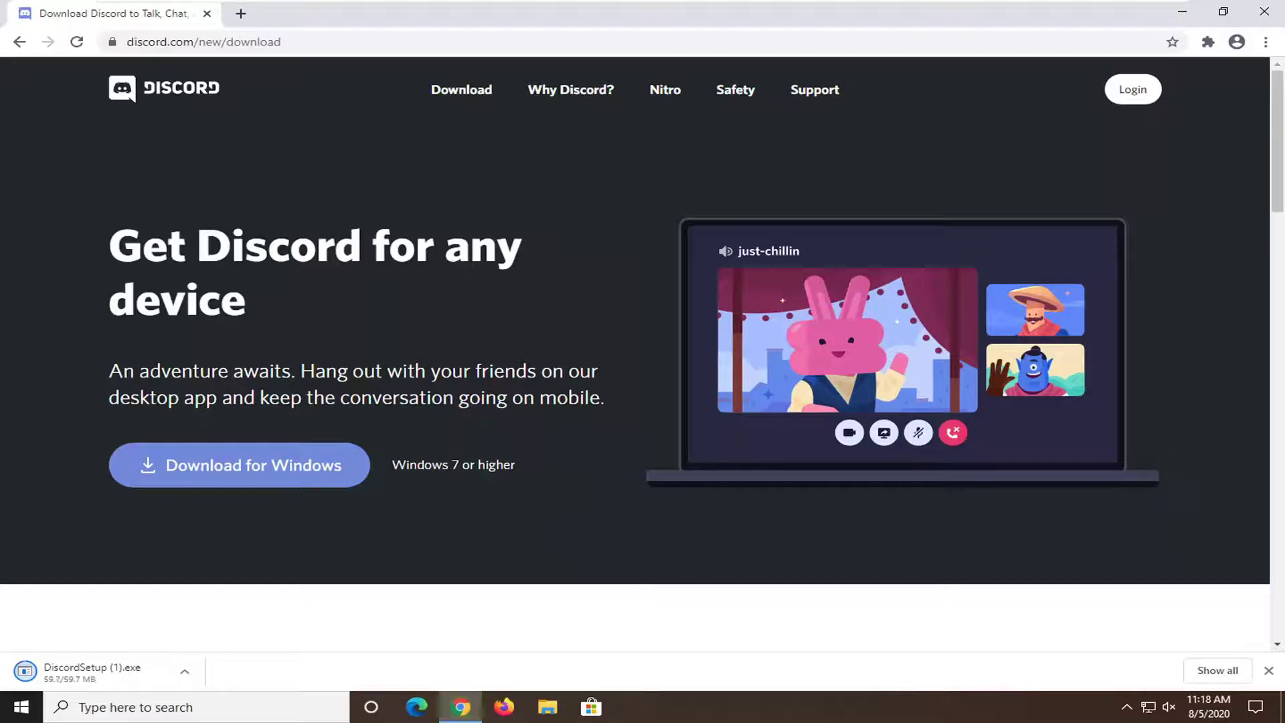
Run the downloaded DiscordSetup (1).exe to reinstall Discord, minimize the browser and close the Discord window that launches
left_click(91, 672)
left_click(1189, 15)
left_click(699, 368)
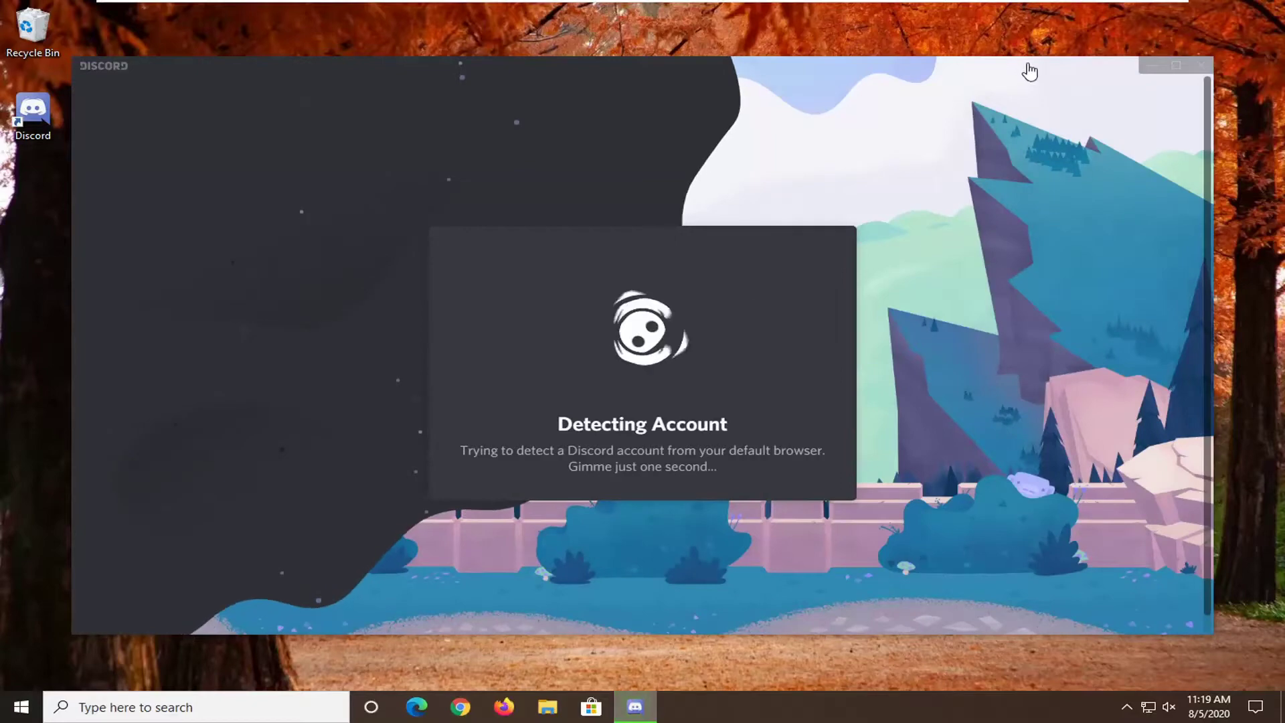
left_click(1201, 67)
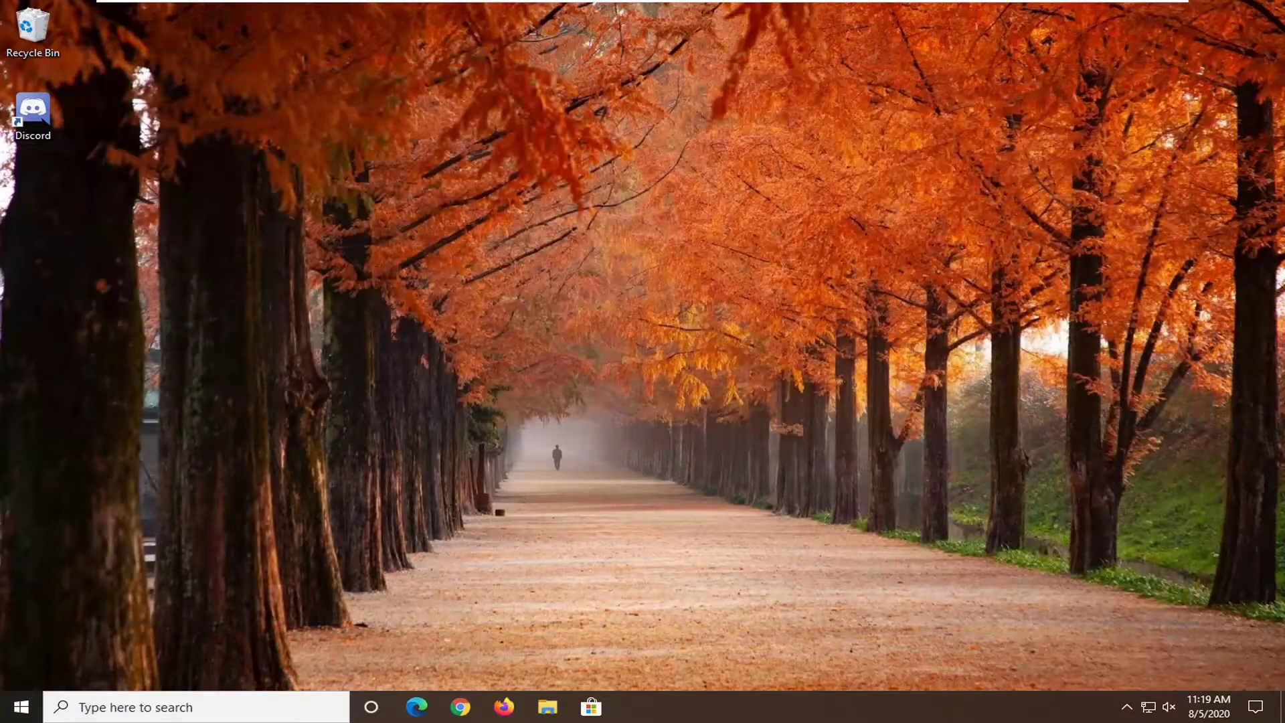